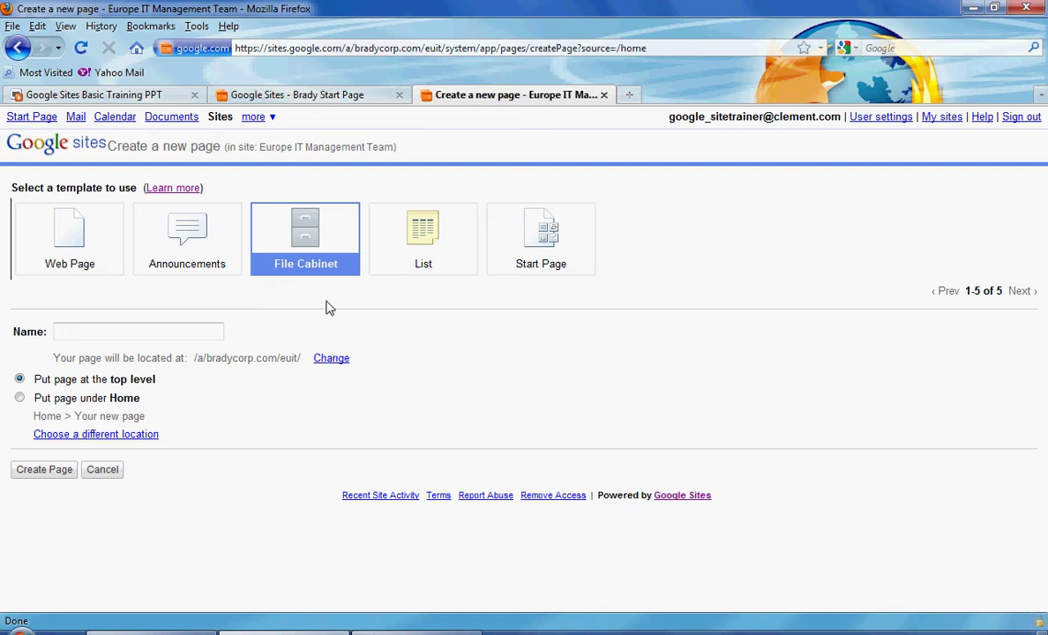
Step: Name the new File Cabinet page "Monthly Reports", place it under Home using the site map, and create it
click(128, 332)
text(Monthly Reports)
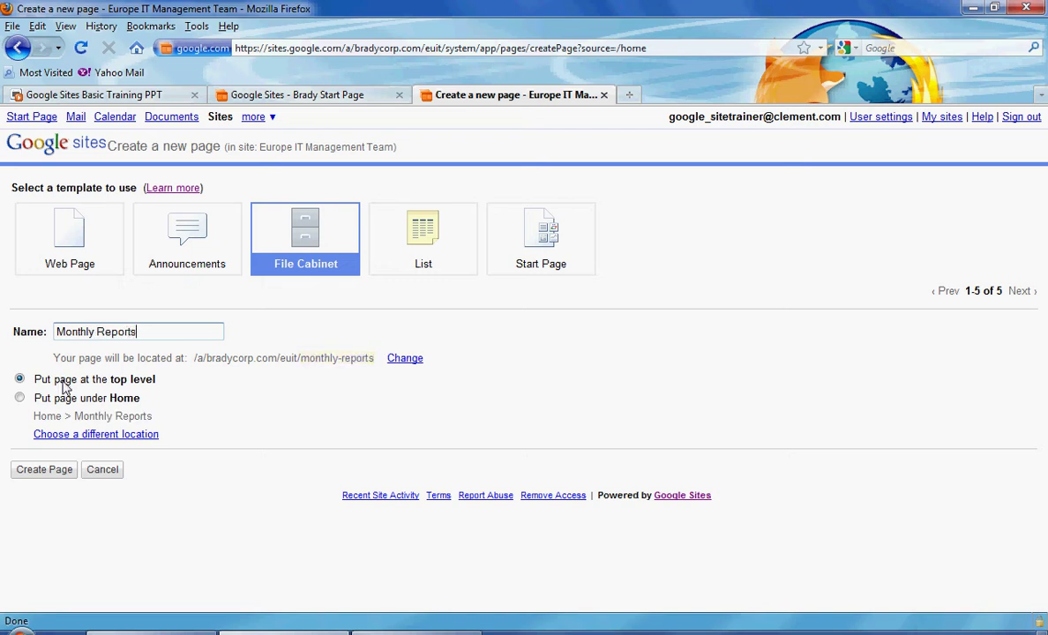
click(19, 399)
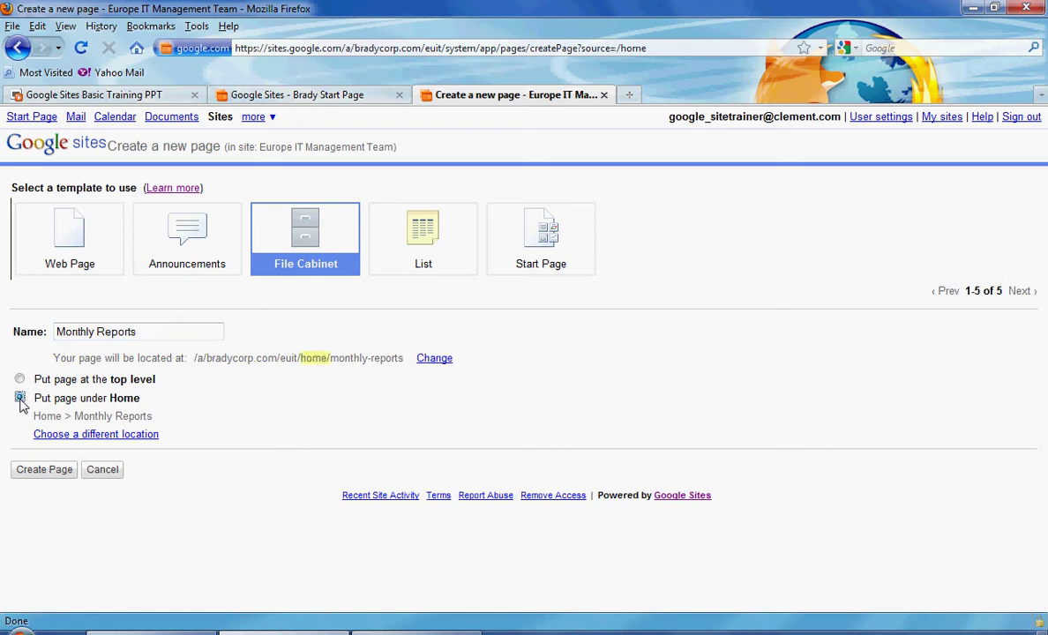
click(67, 435)
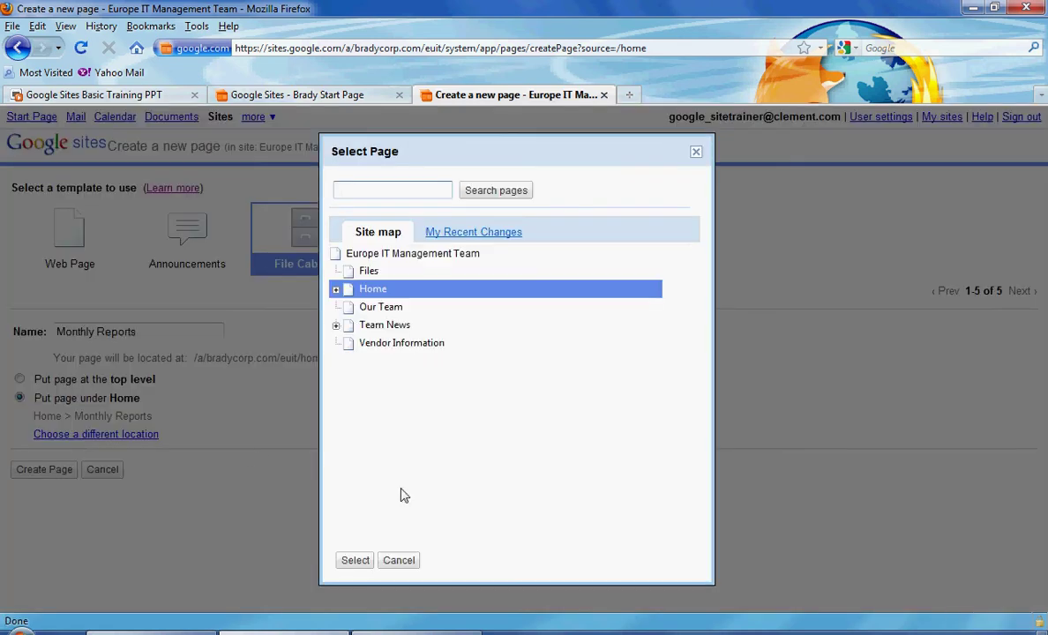
click(336, 290)
click(337, 344)
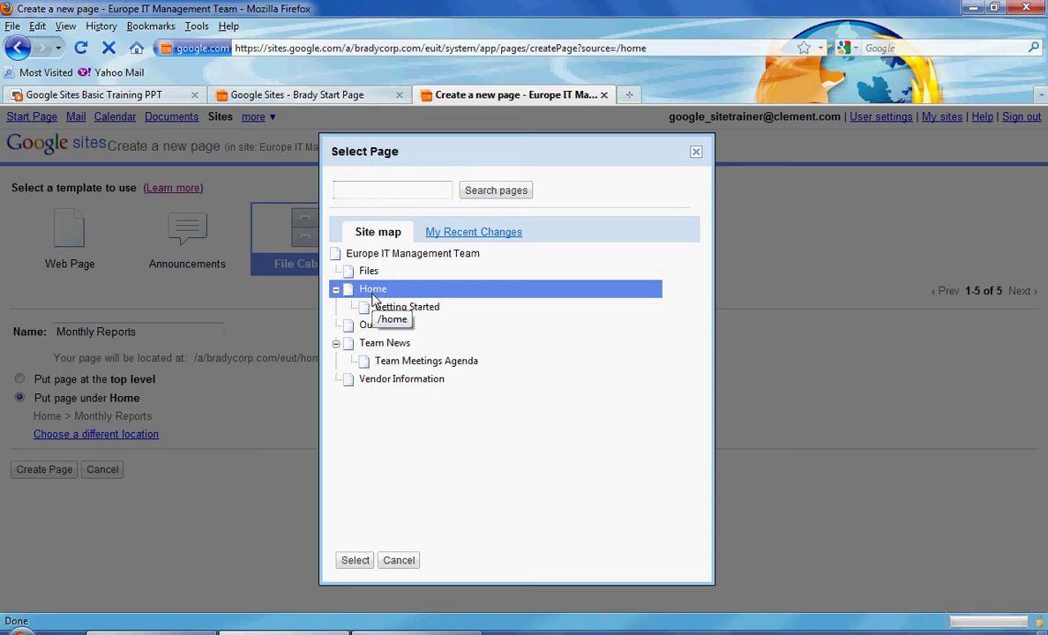
click(352, 562)
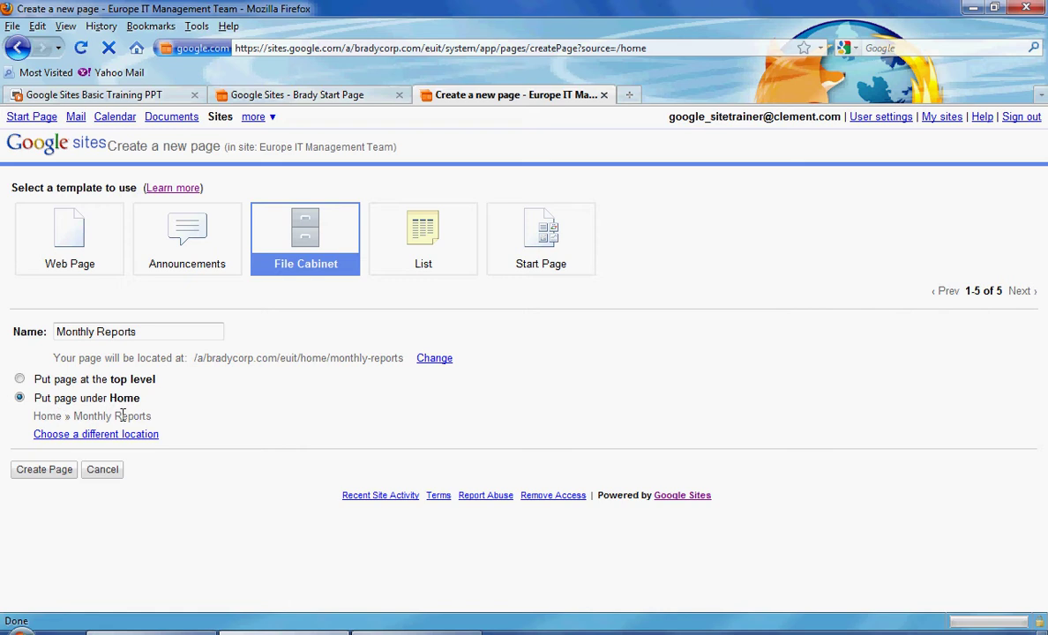
click(41, 472)
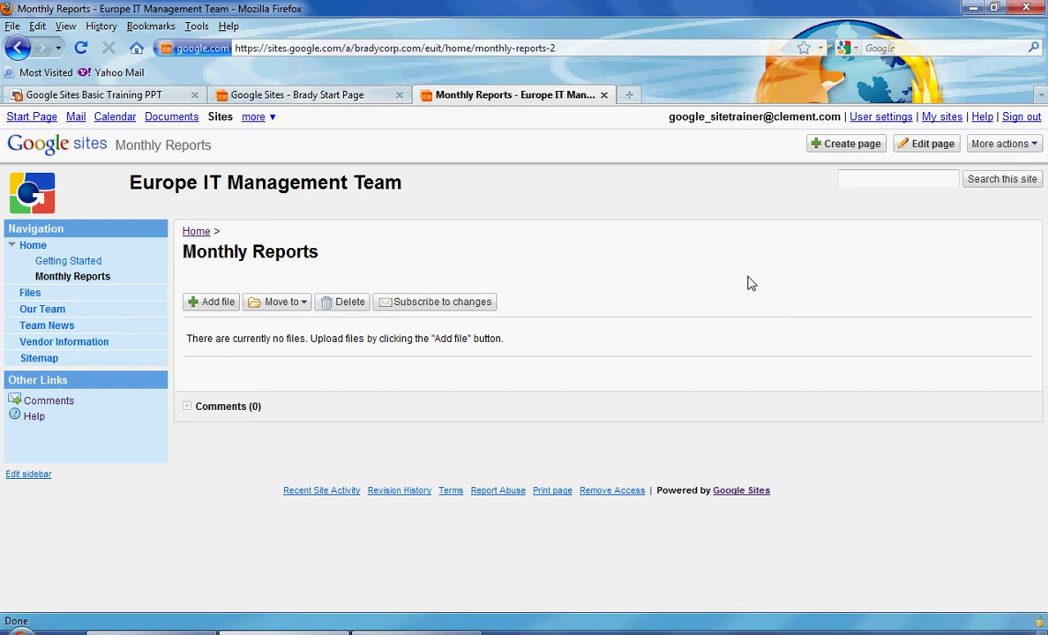
Step: Open the Monthly Reports page for editing and enter the body text "Please place all of your monthly reports here."
click(929, 153)
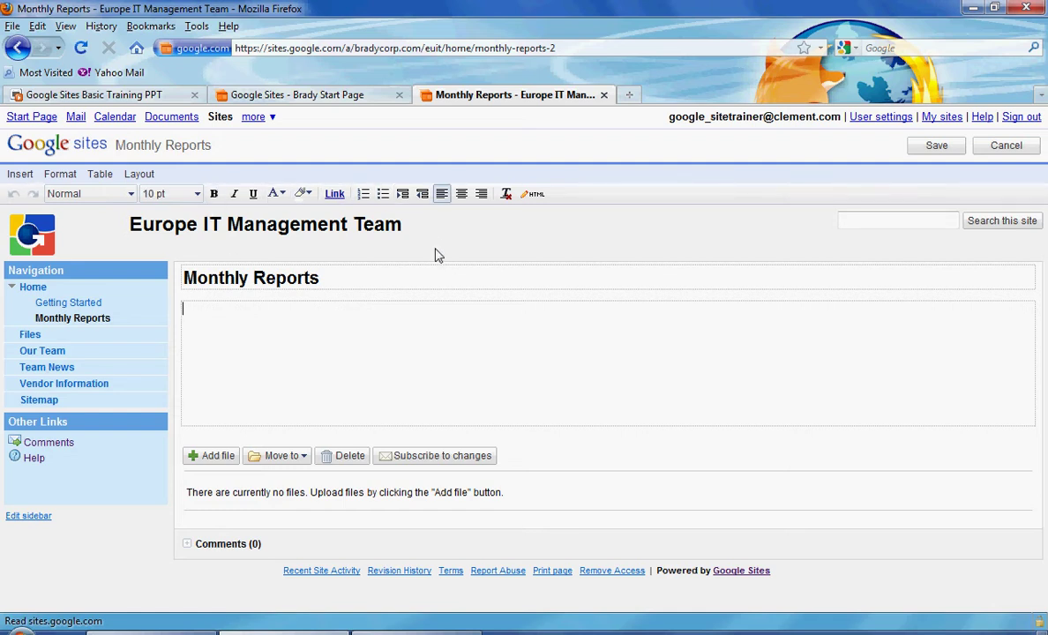
click(20, 176)
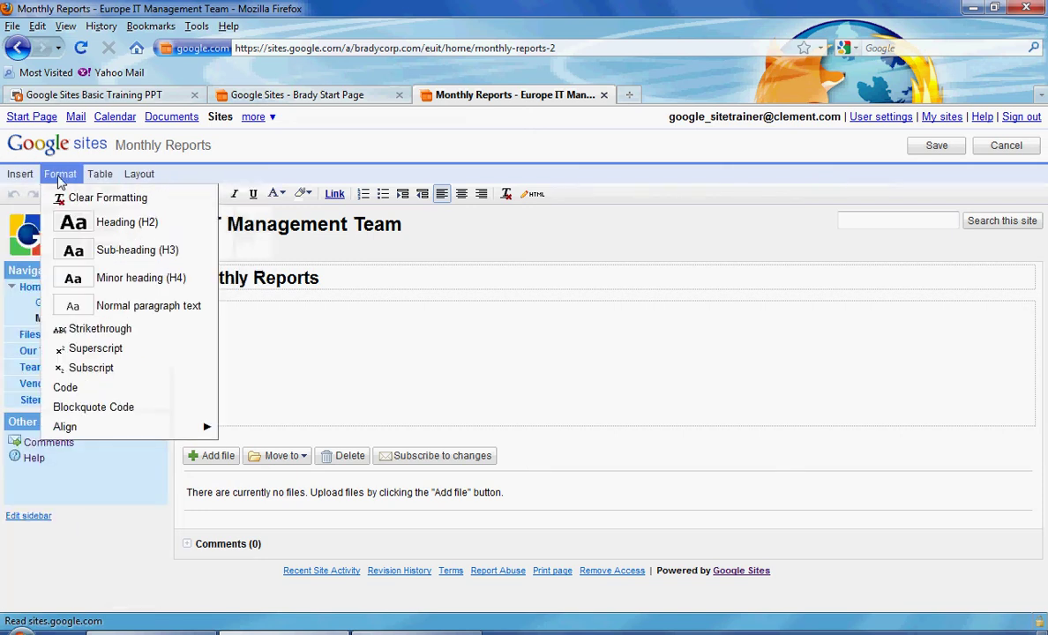
click(315, 374)
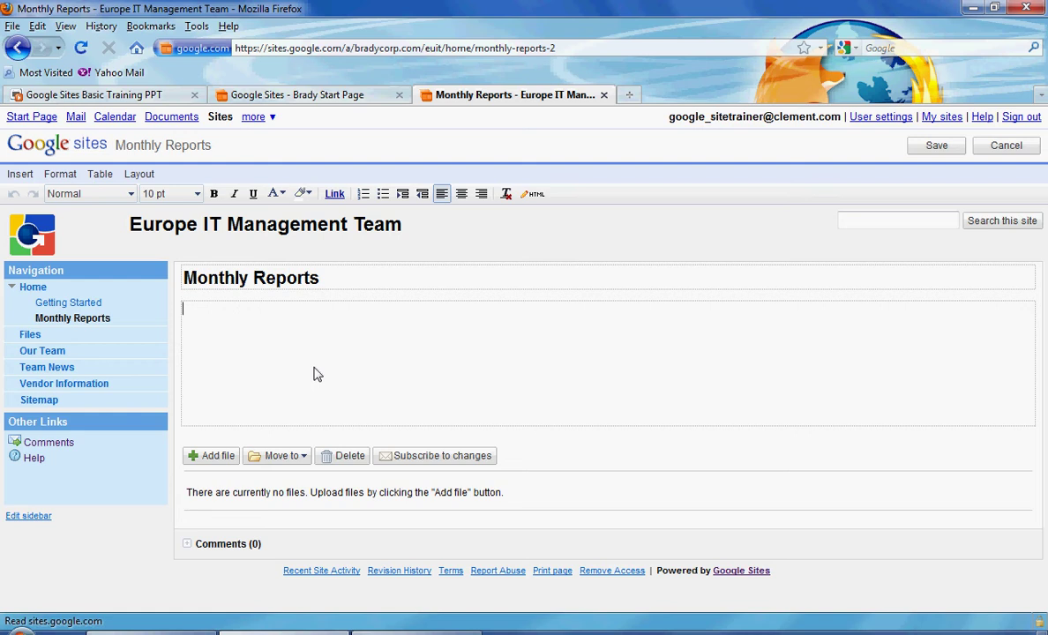
text(Please place all of your mo)
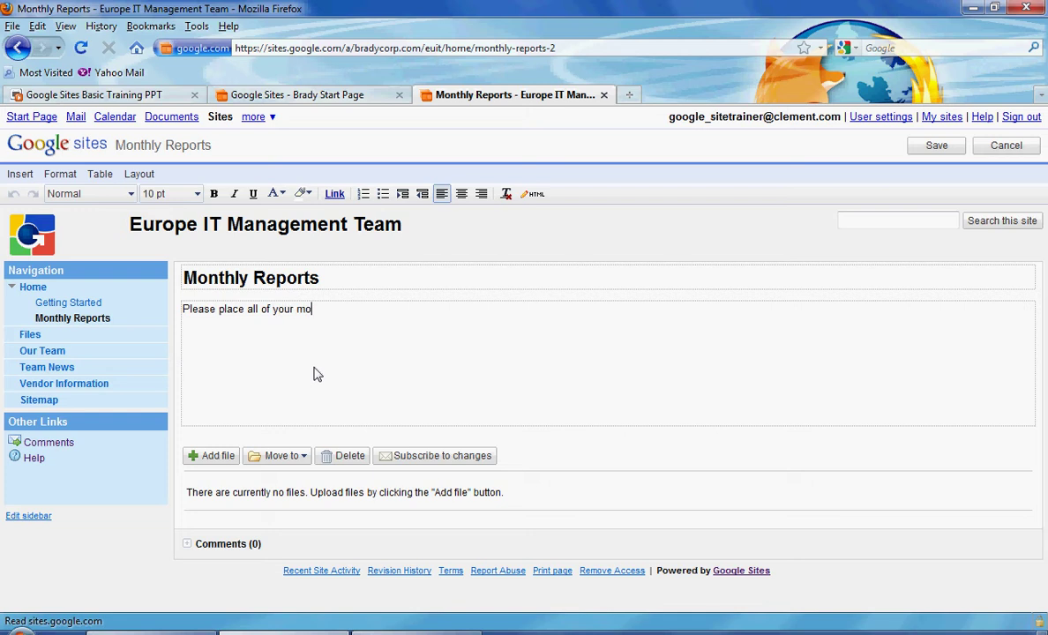
text(nthly reports here.)
Step: Format the body sentence as 12 pt, bold, italic and dark red, and save the page
key(ctrl+a)
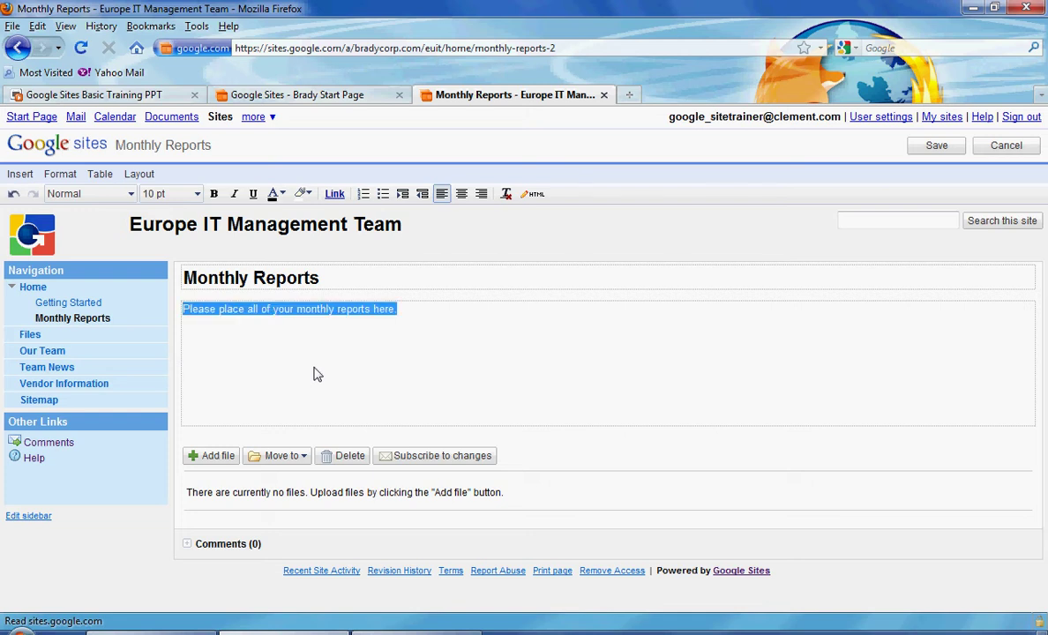
click(186, 194)
click(163, 257)
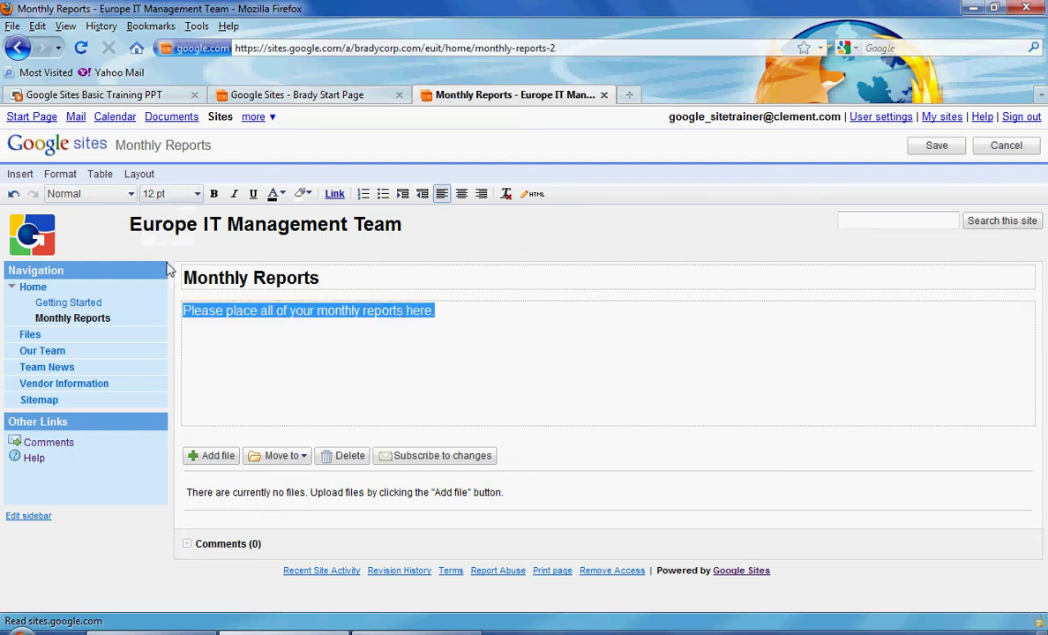
click(213, 194)
click(234, 194)
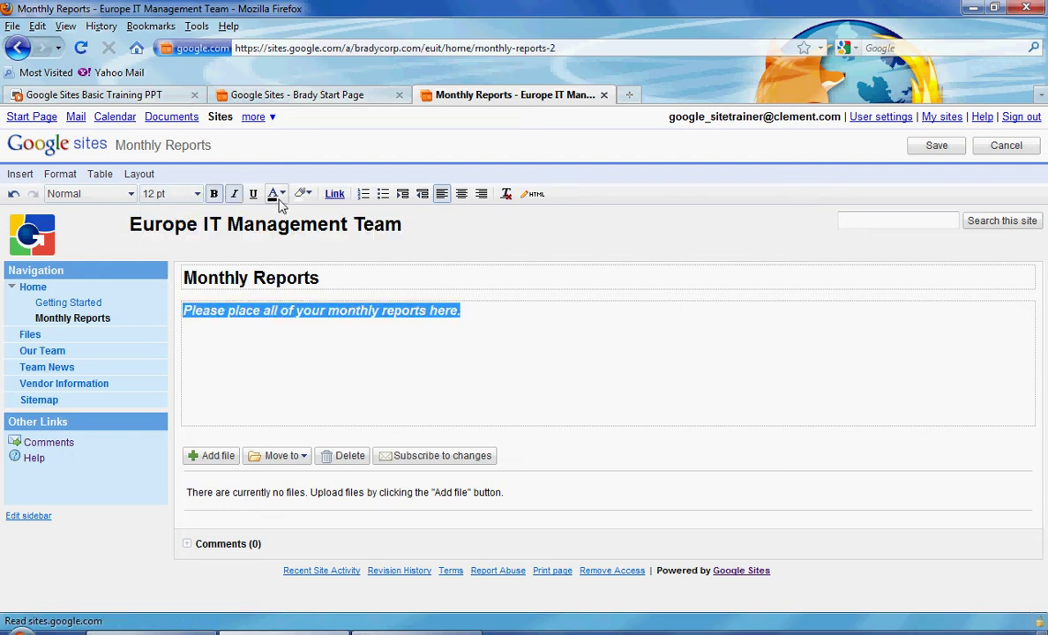
click(276, 194)
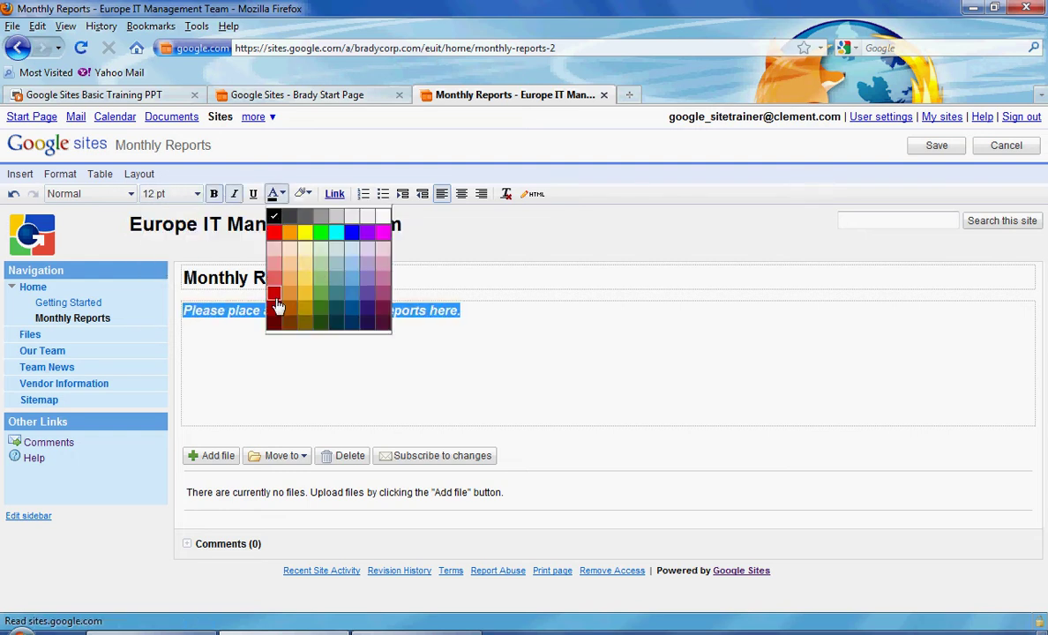
click(274, 293)
click(940, 147)
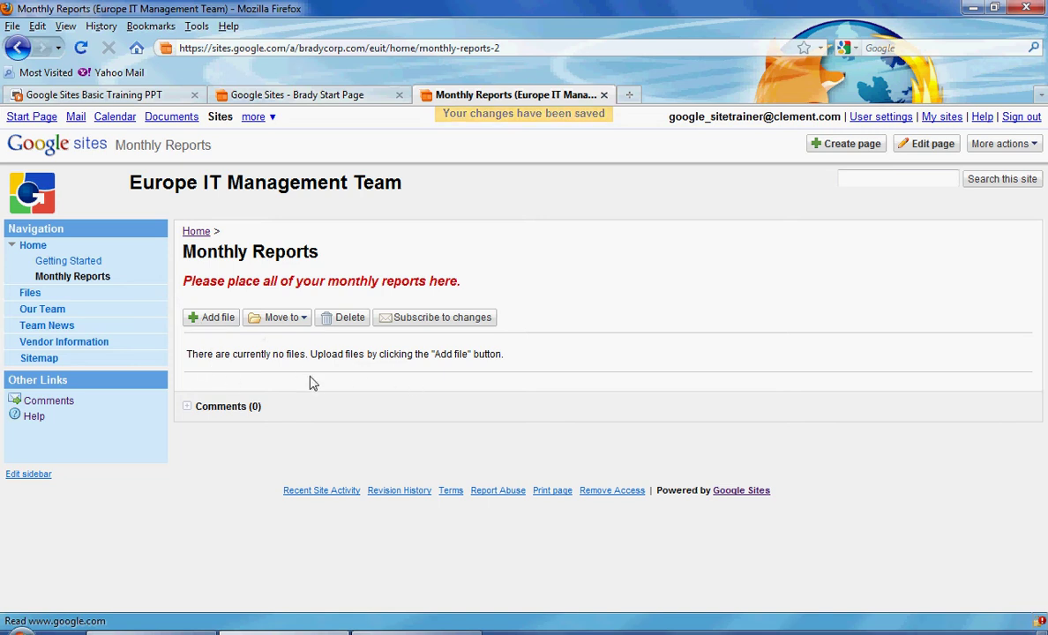
Step: Upload TDS Report from the Spreadsheets folder to the file cabinet with the description "Monthly Report #1"
click(218, 328)
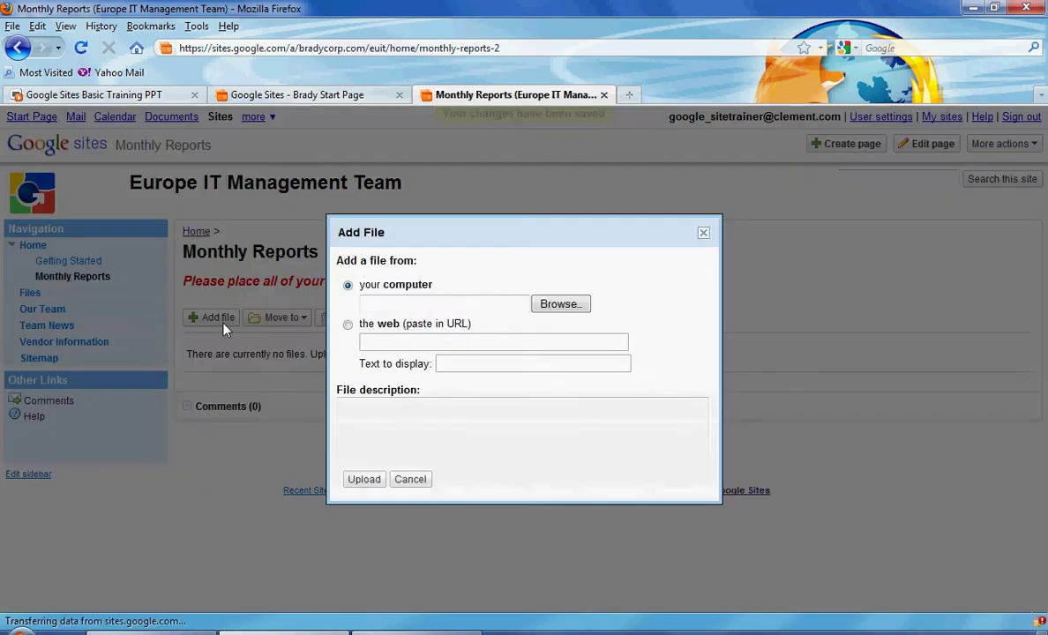
click(553, 305)
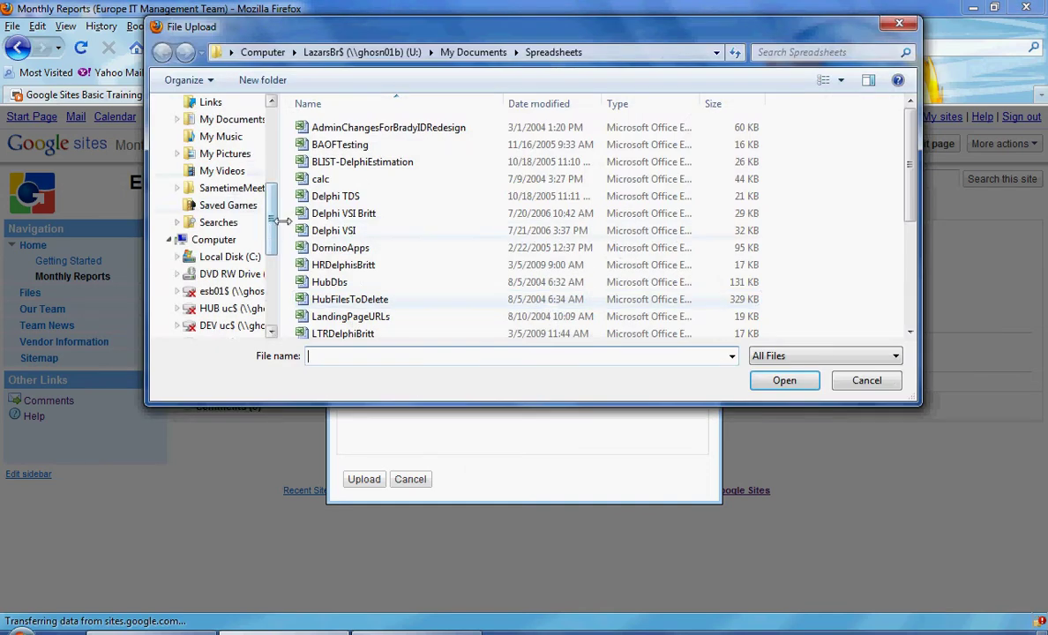
drag(909, 186, 917, 229)
scroll(917, 229, down, 2)
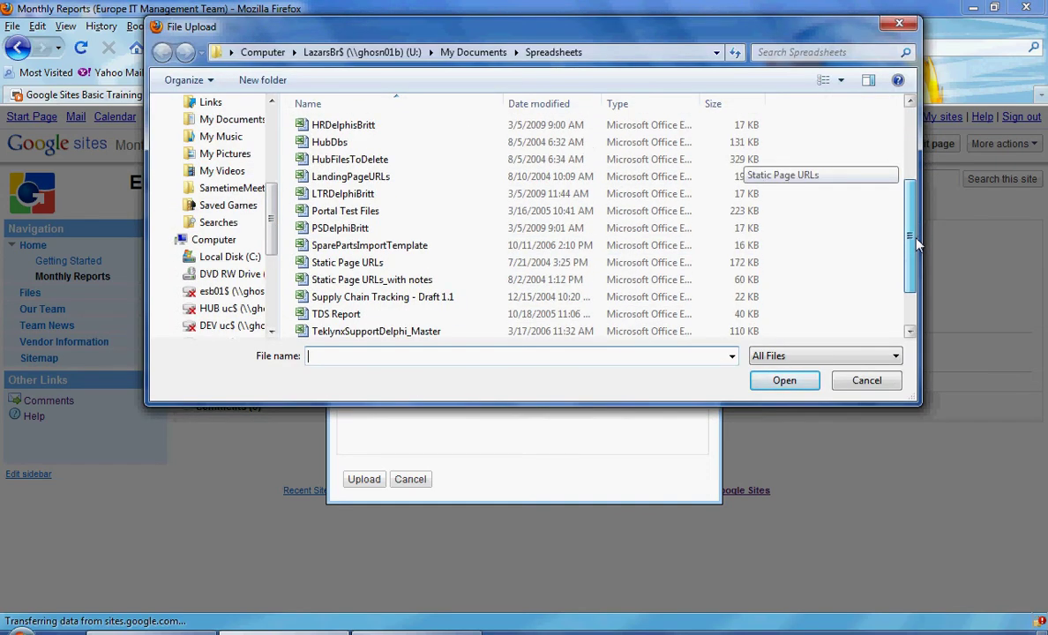
click(363, 227)
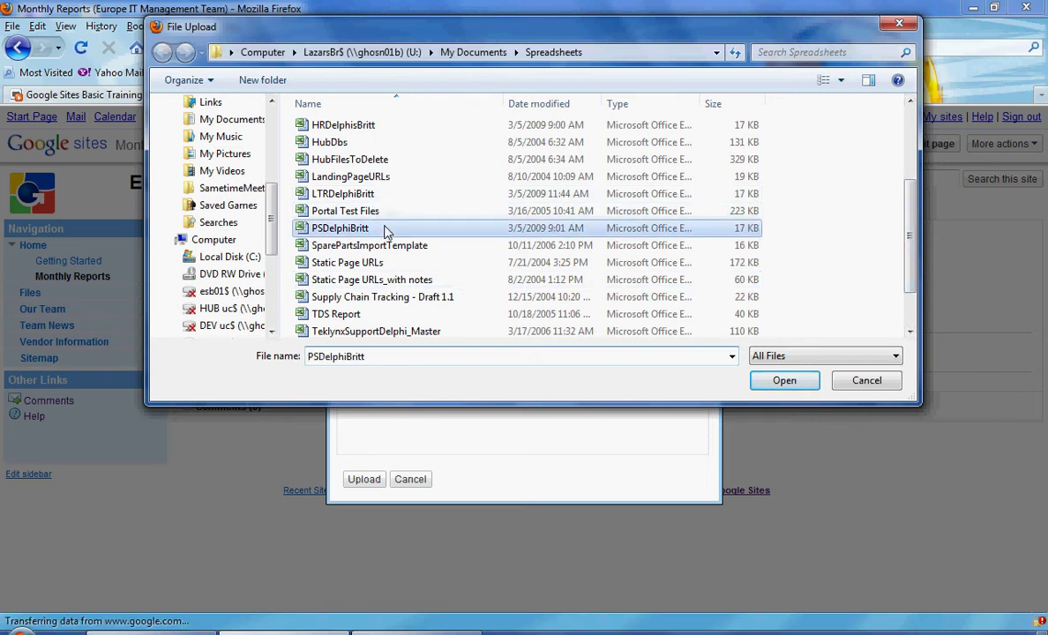
click(342, 314)
click(781, 380)
click(451, 431)
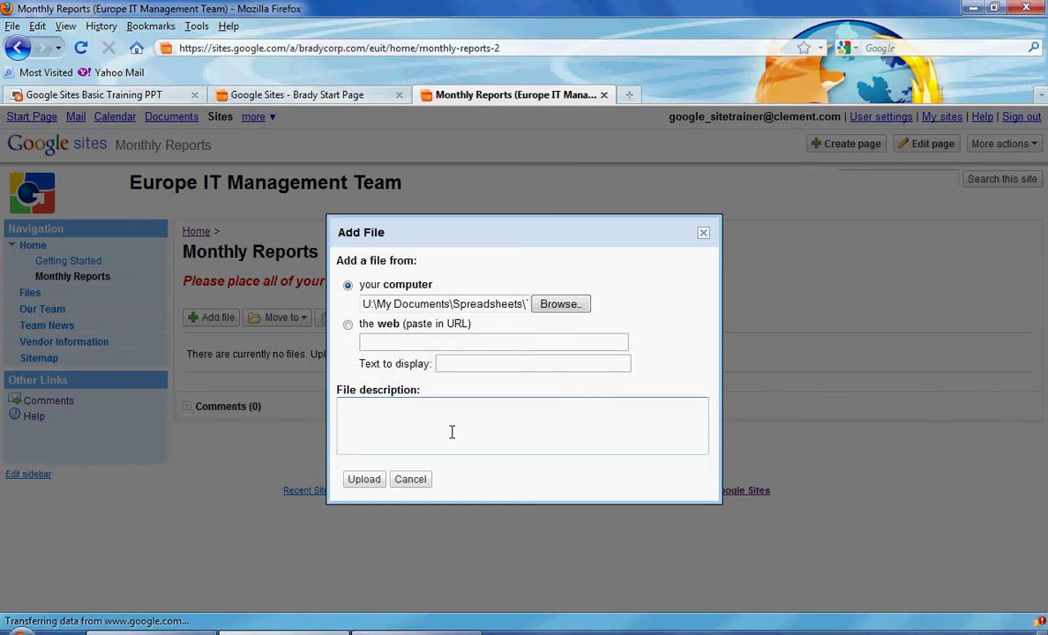
text(Monthly Report #1)
click(365, 482)
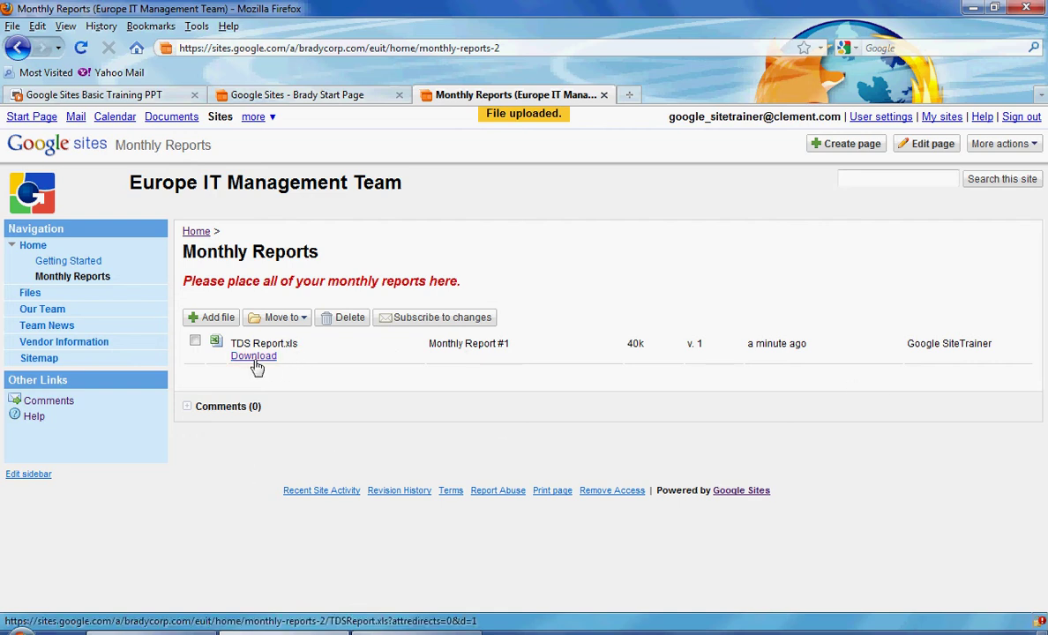
Step: Change the description of TDS Report.xls to "Monthly Report #2" and save it
click(517, 364)
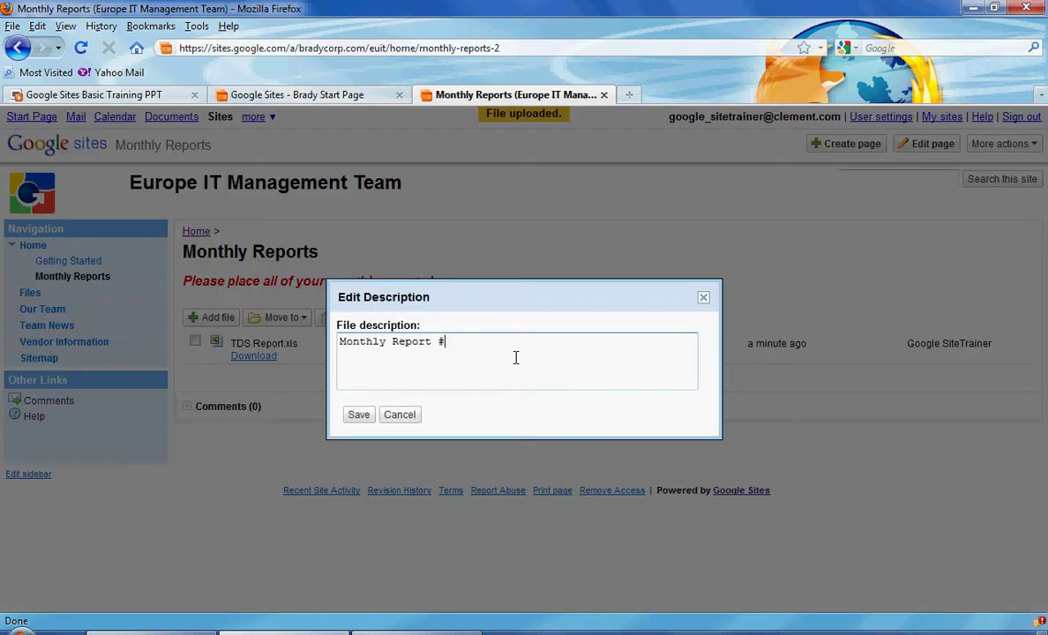
click(358, 415)
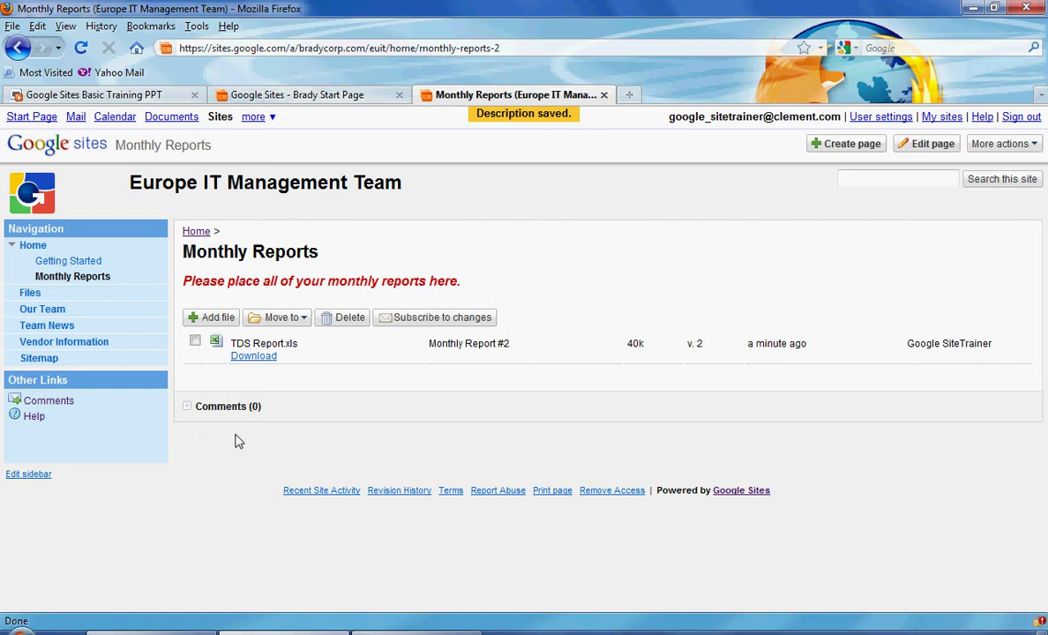
click(212, 319)
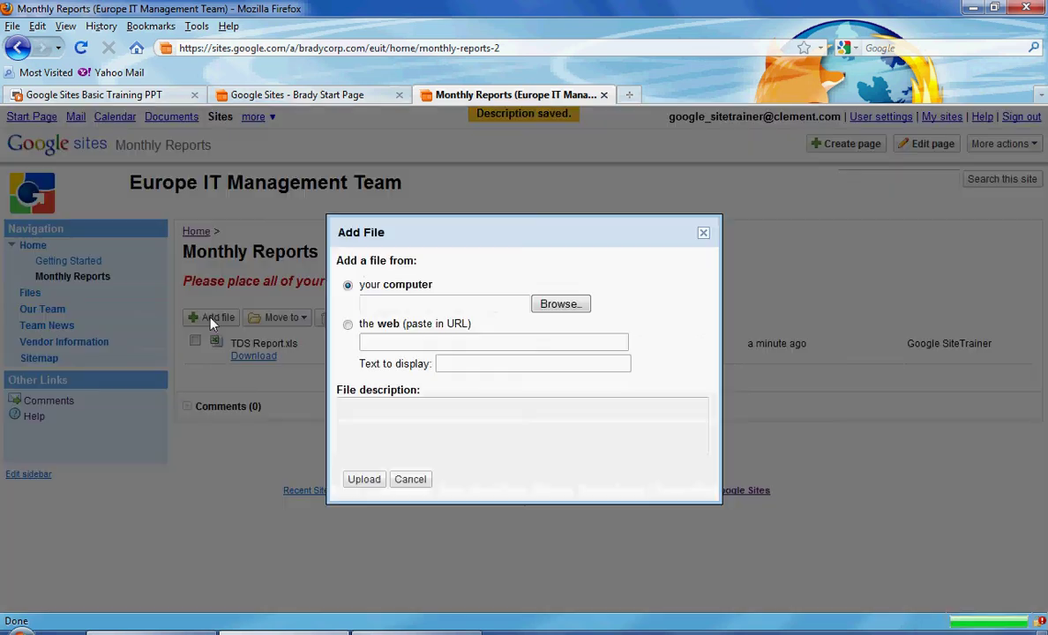
click(349, 325)
click(386, 343)
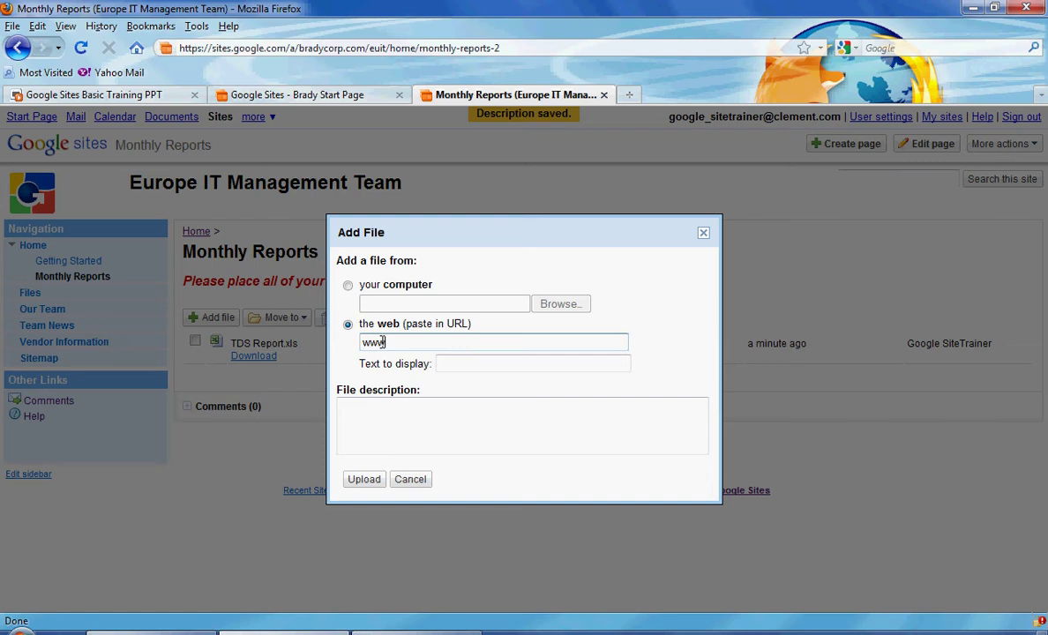
text(oogle.com)
click(465, 363)
text(Google)
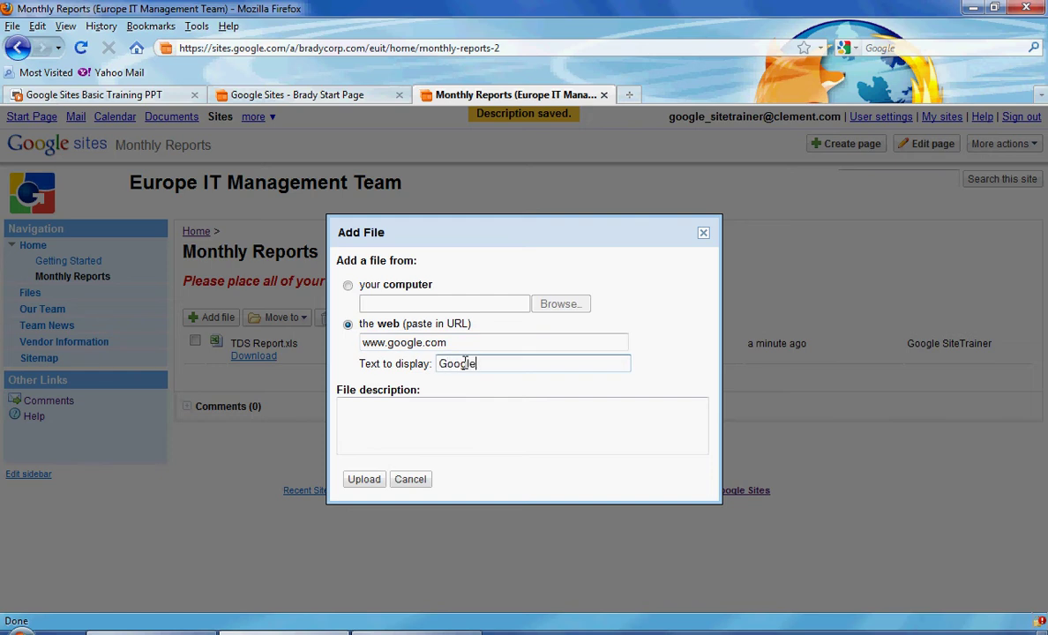
text(Website)
click(372, 485)
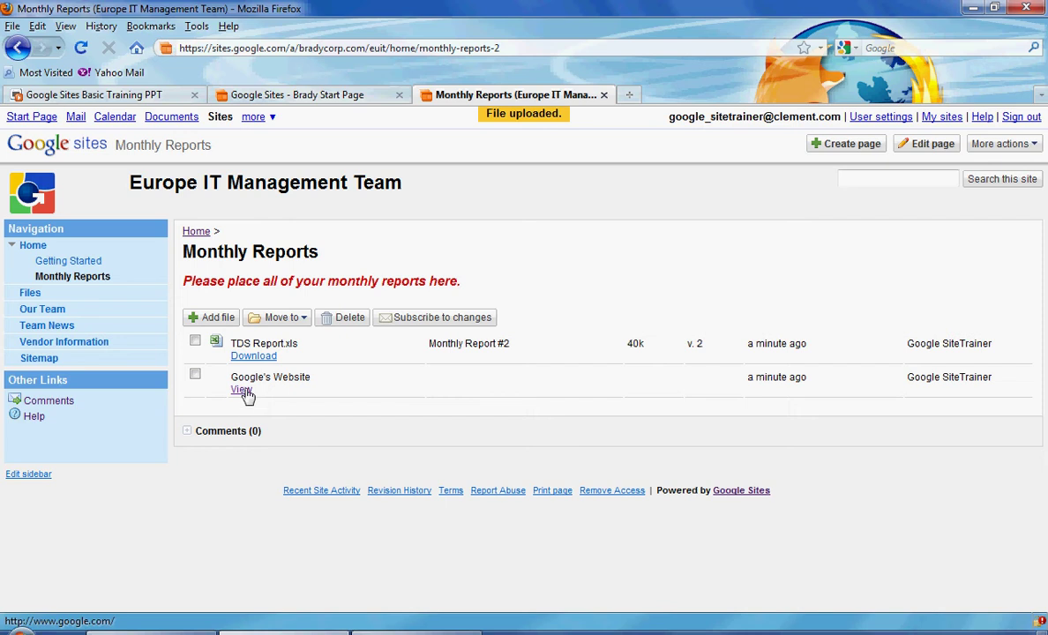
click(243, 391)
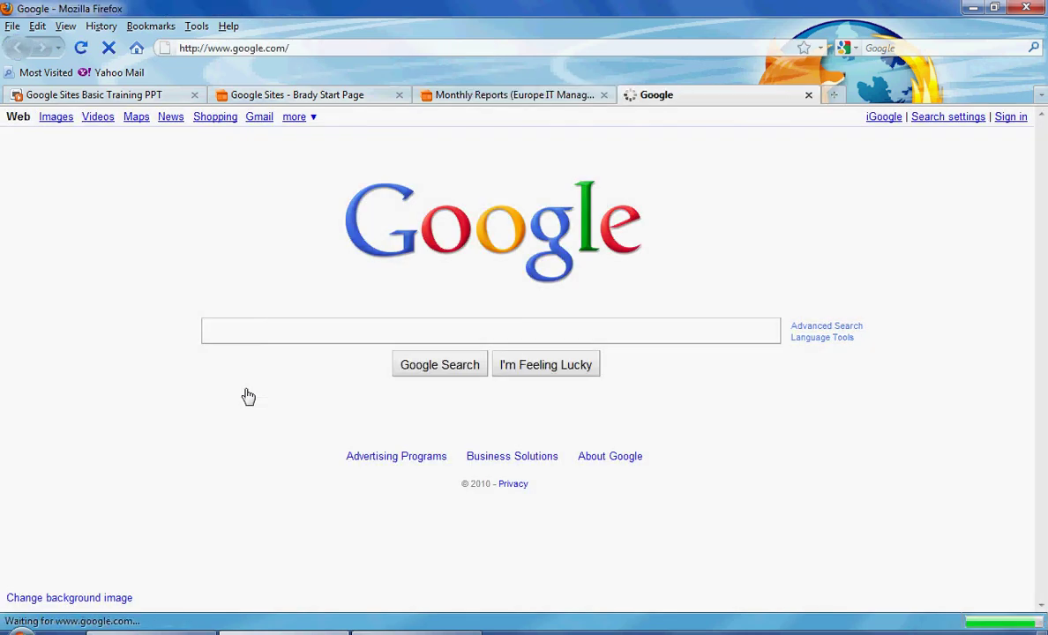
click(808, 95)
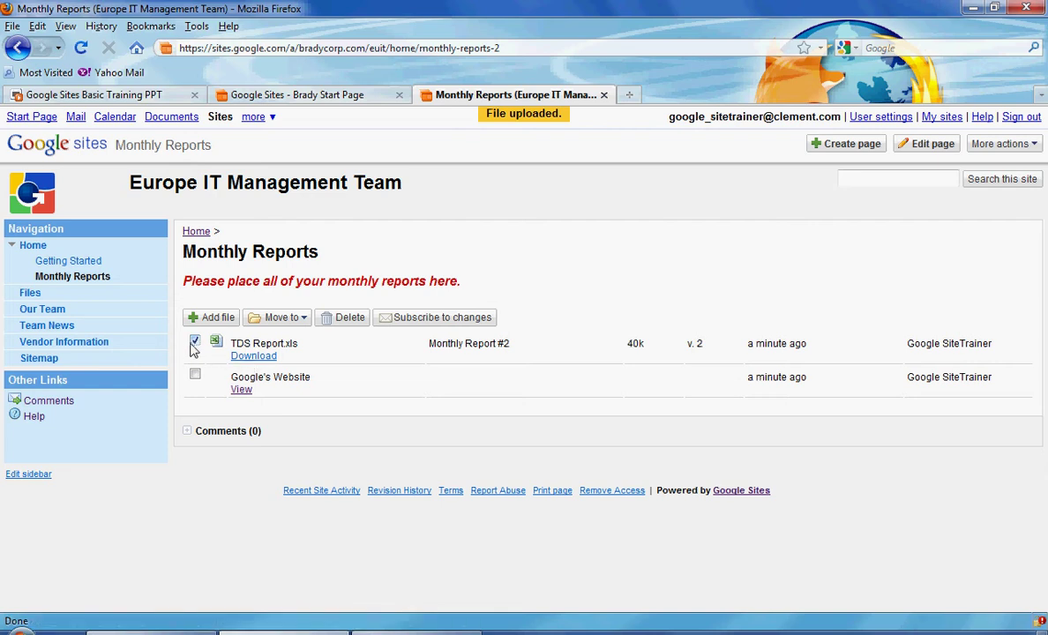
Step: Delete TDS Report.xls from the Monthly Reports page and recover it from the site's deleted items
click(354, 326)
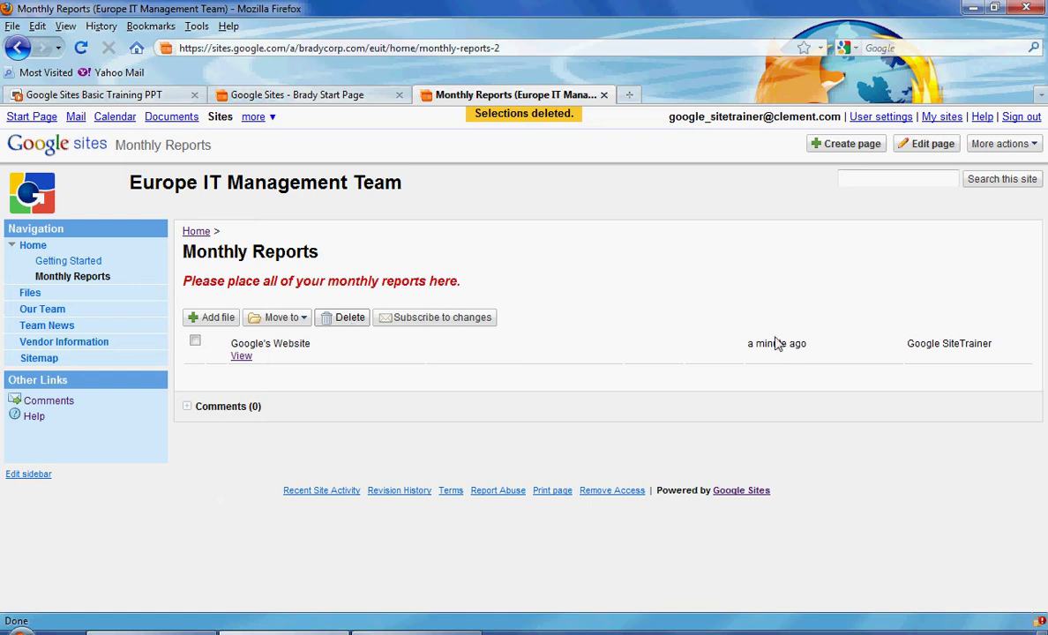
click(1025, 148)
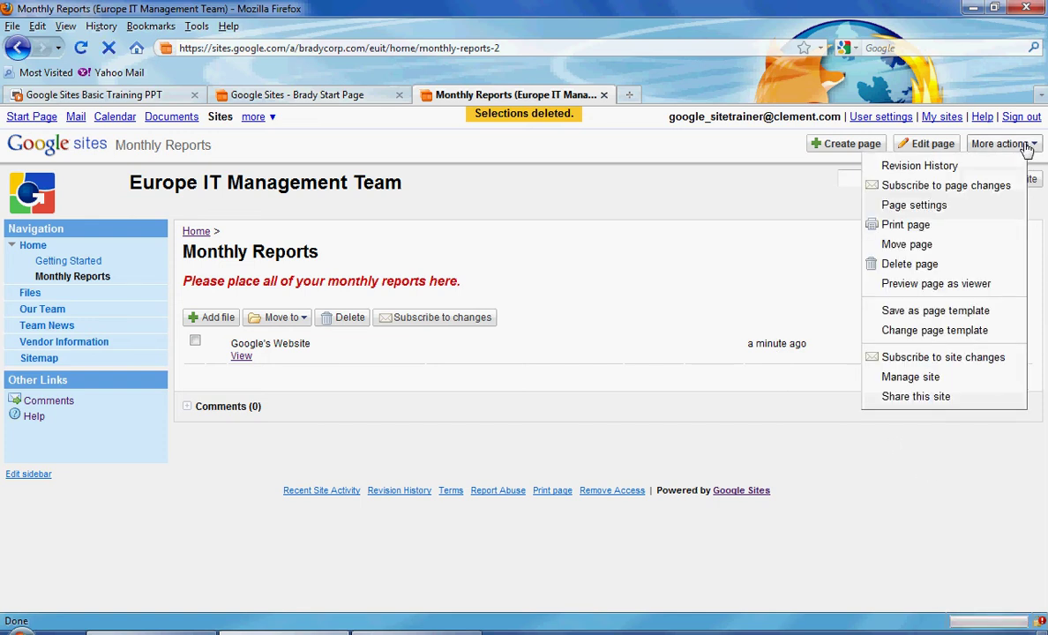
click(924, 384)
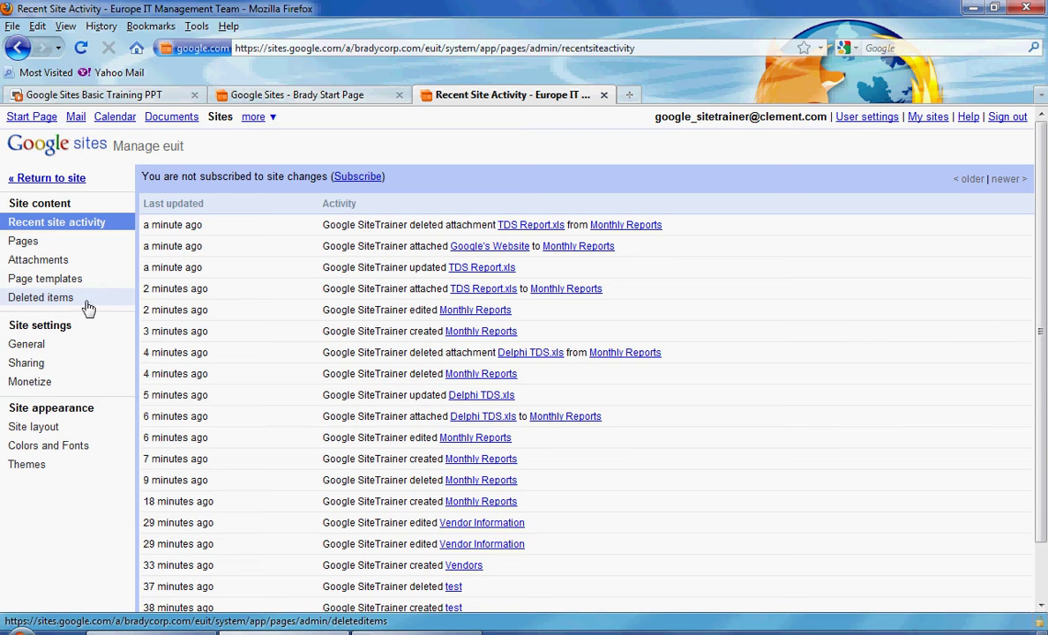
click(88, 305)
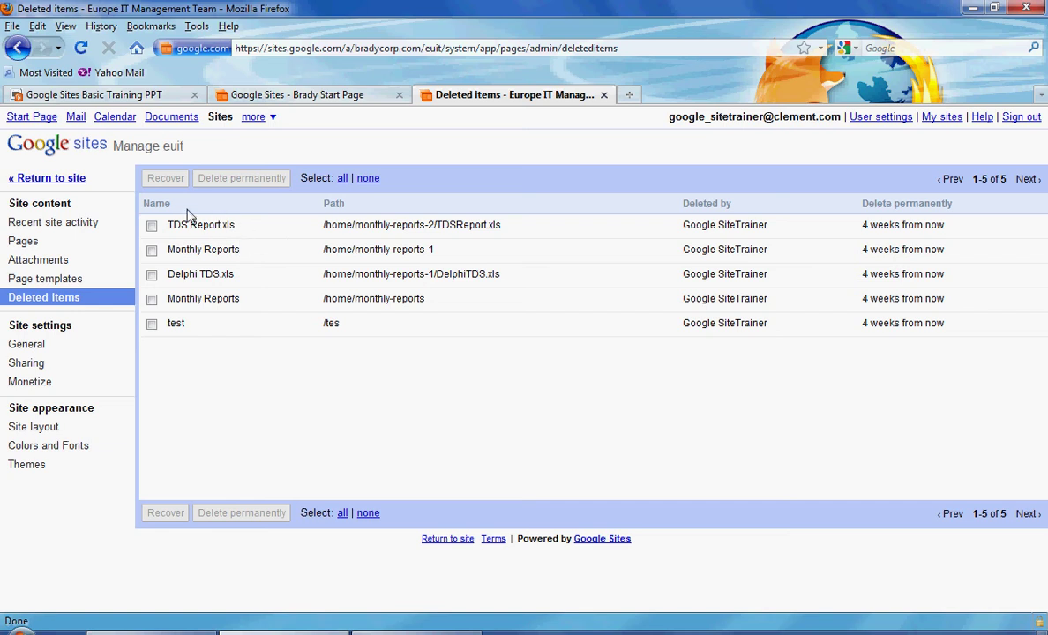
click(152, 227)
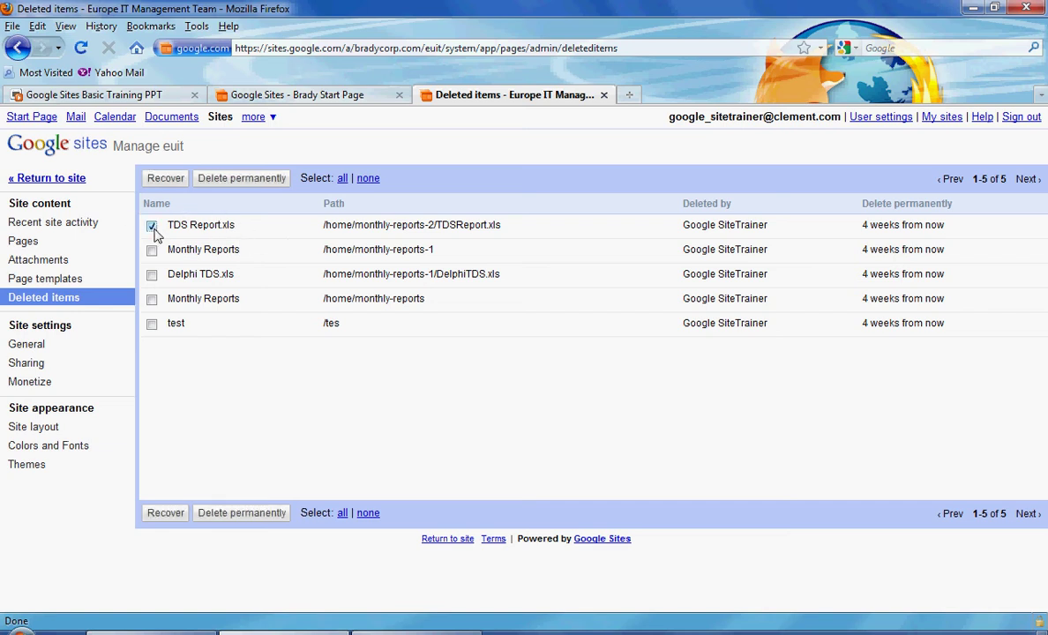
click(173, 180)
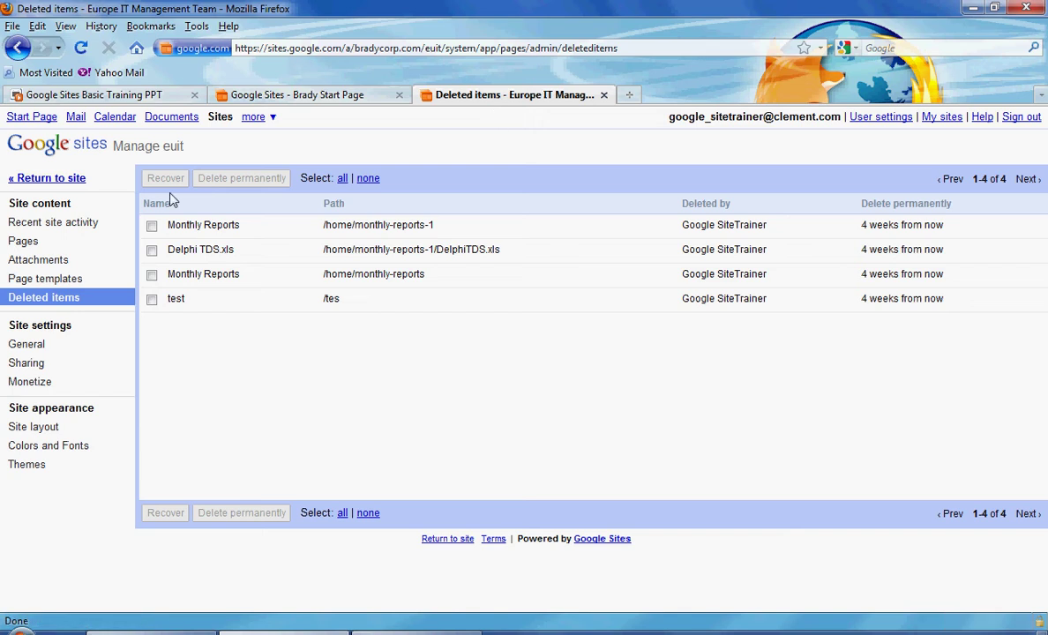
Step: Open TDS Report.xls from the site's Monthly Reports page in Excel and enter CHANGED in cell H50
click(70, 180)
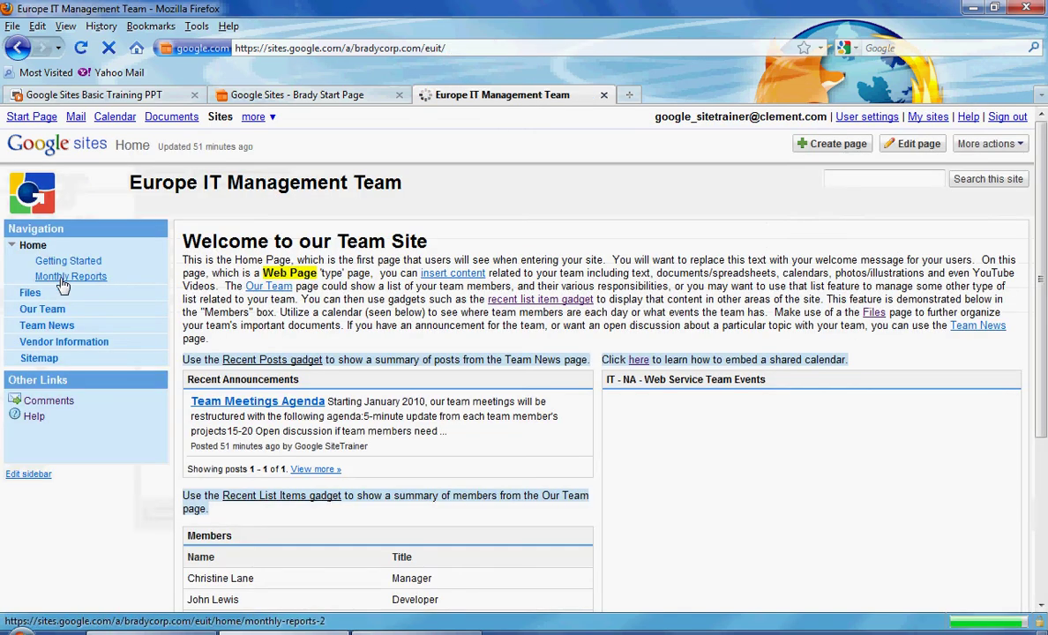
click(82, 281)
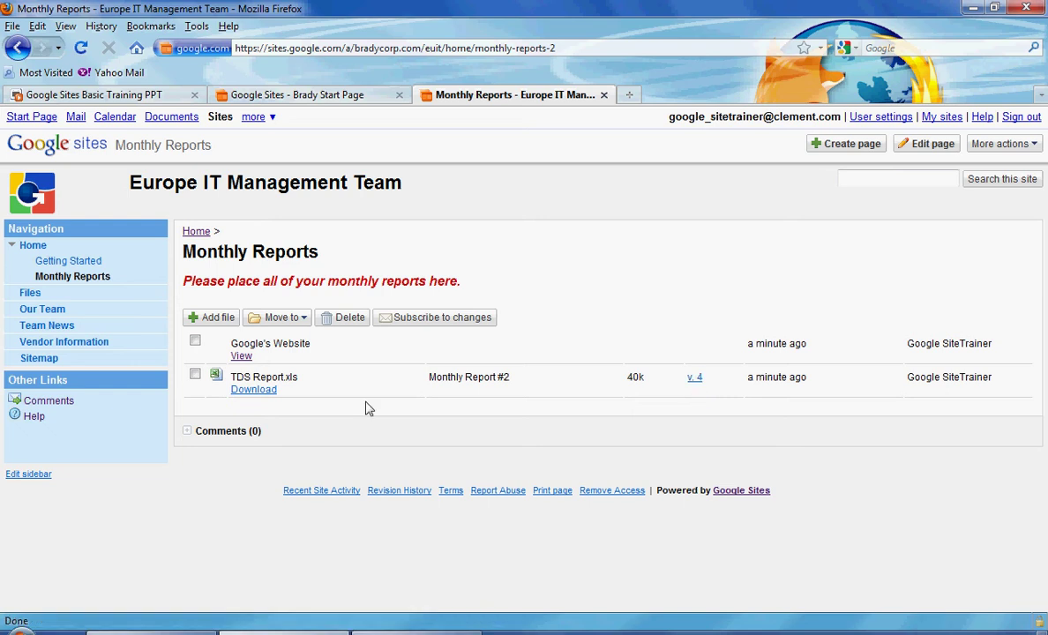
click(260, 390)
click(519, 404)
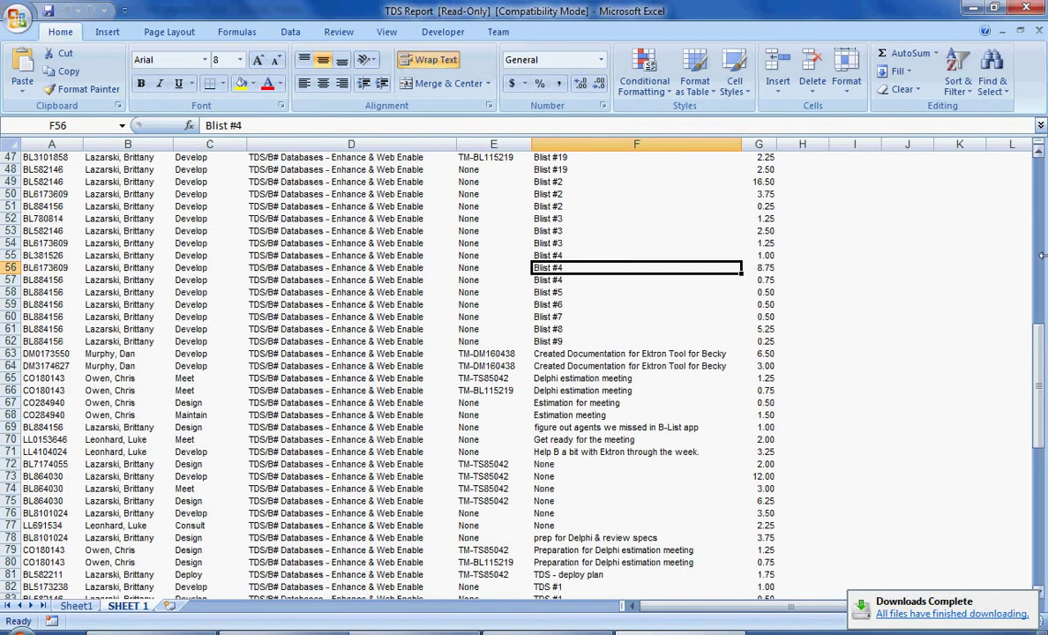
click(820, 201)
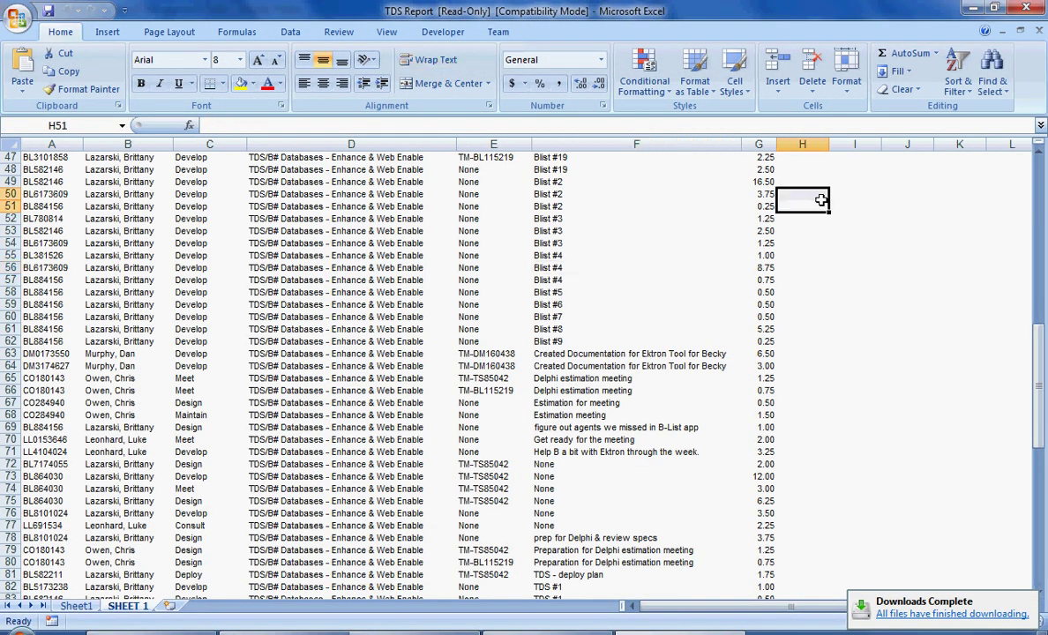
key(Up)
text(CHANGED)
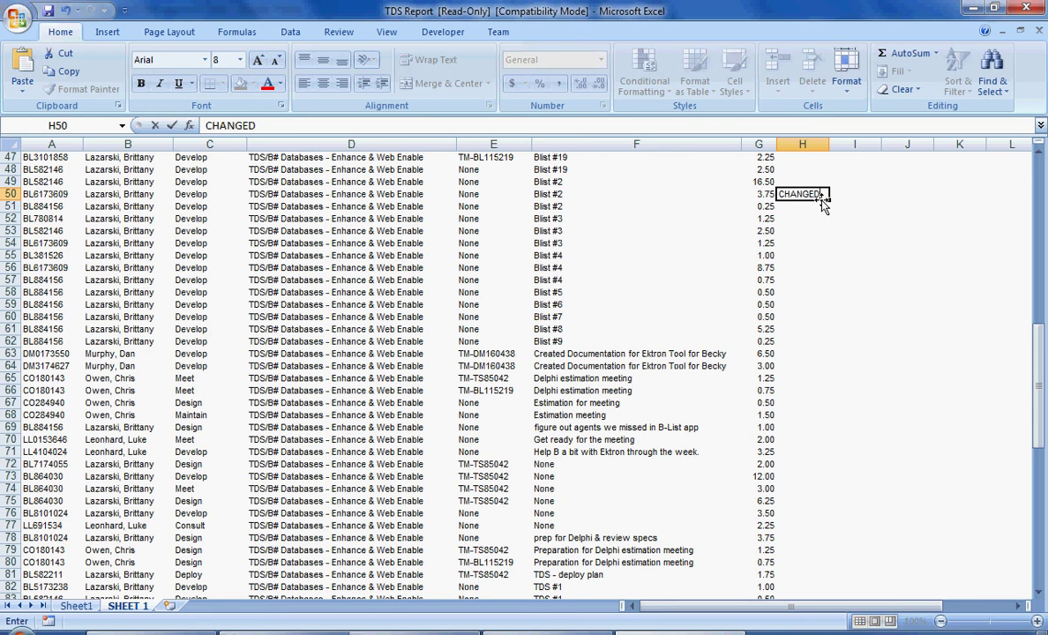
Step: Save the changed workbook to the Desktop as TDS Report in Excel 97-2003 format and close Excel
click(14, 13)
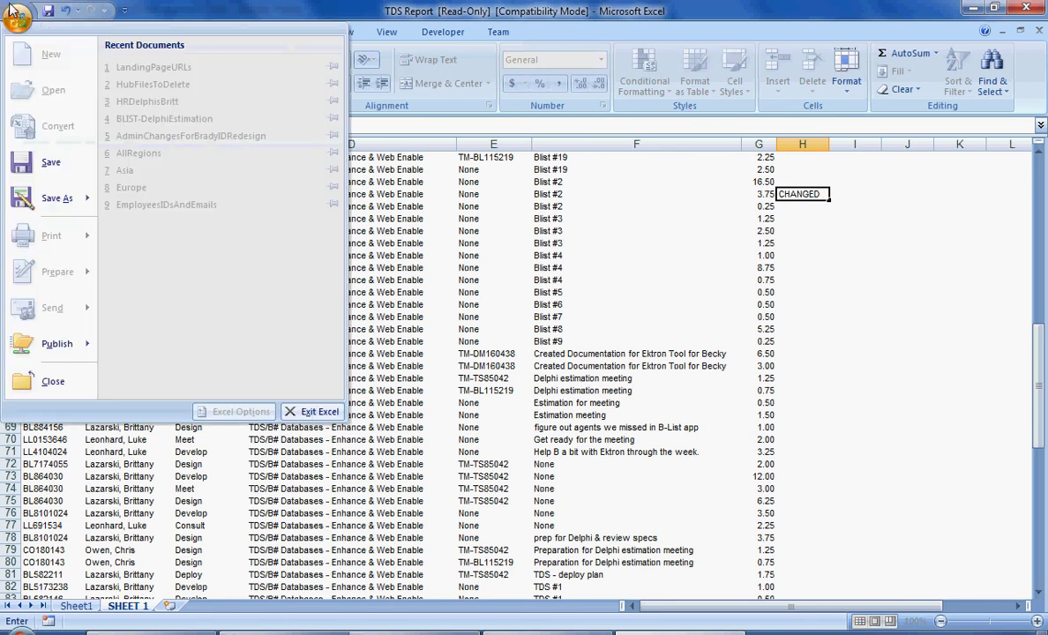
click(51, 168)
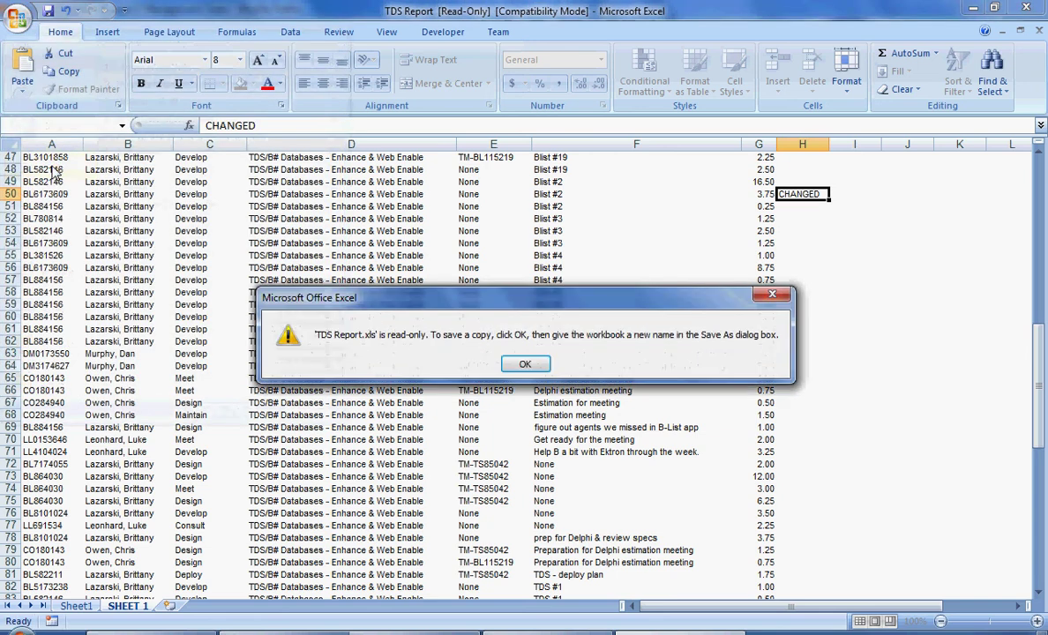
click(523, 364)
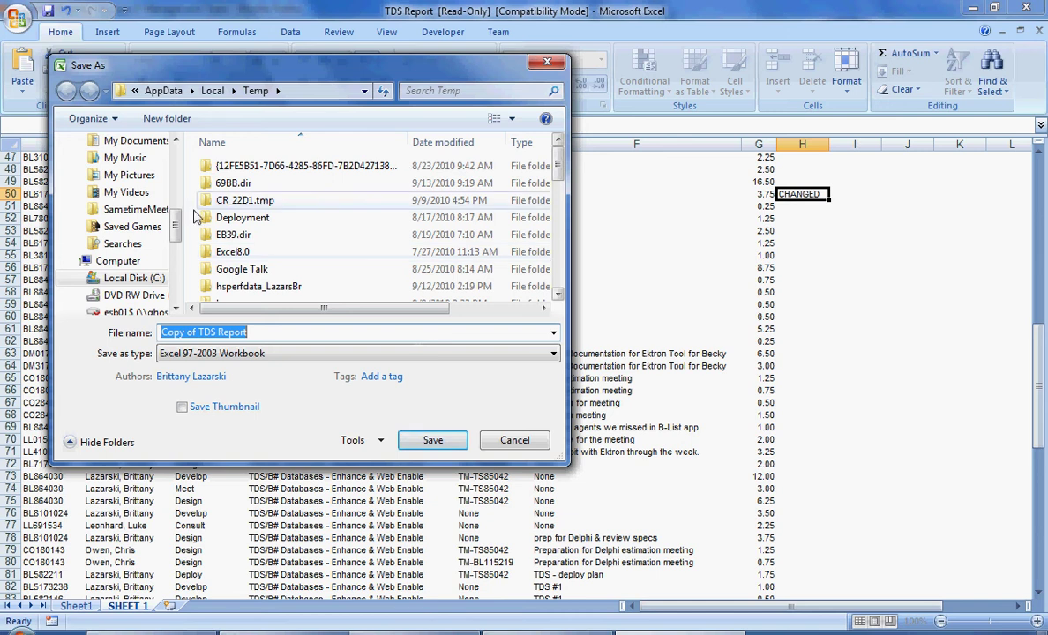
drag(175, 221, 177, 163)
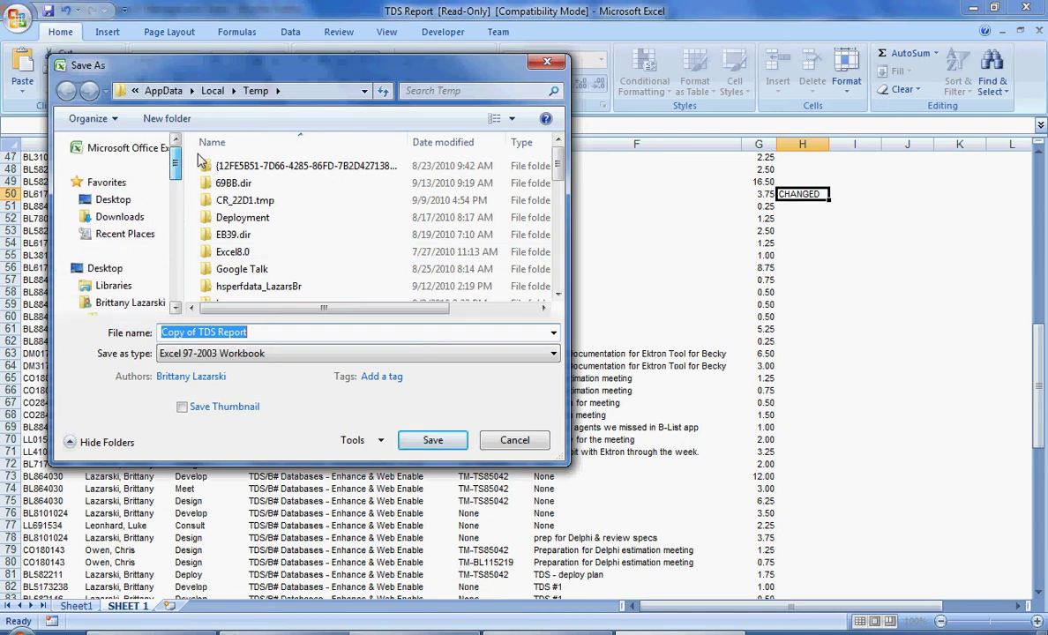
click(109, 200)
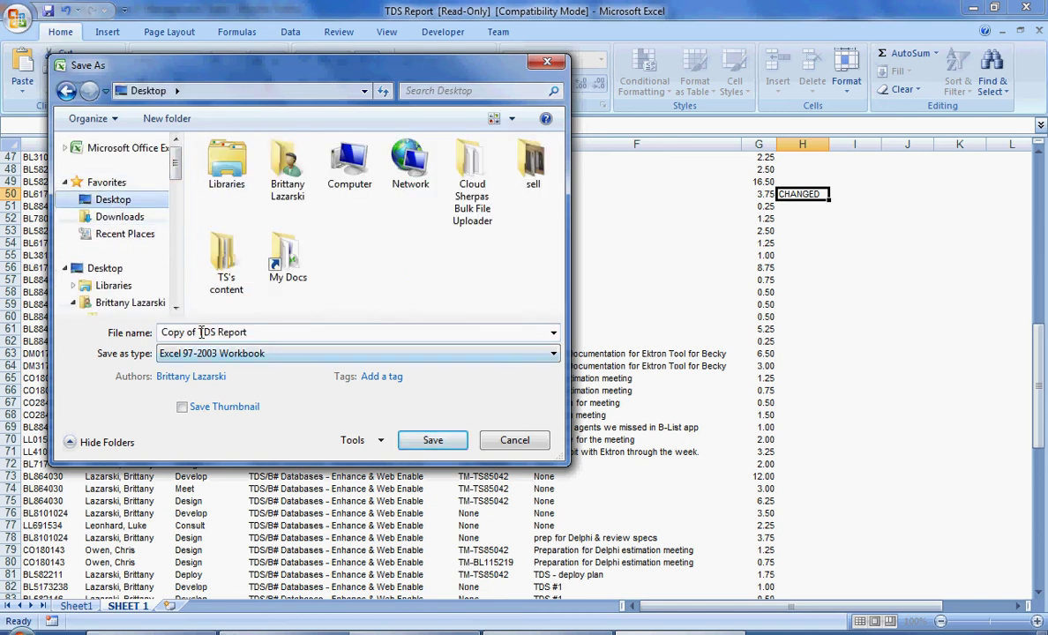
click(206, 335)
click(214, 333)
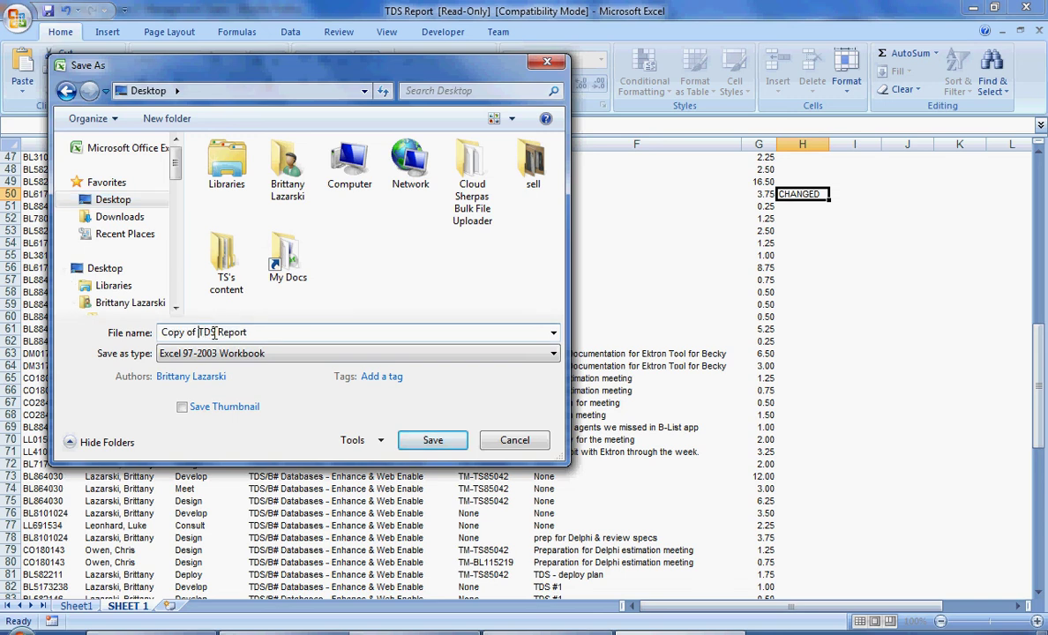
key(shift+Home)
key(BackSpace)
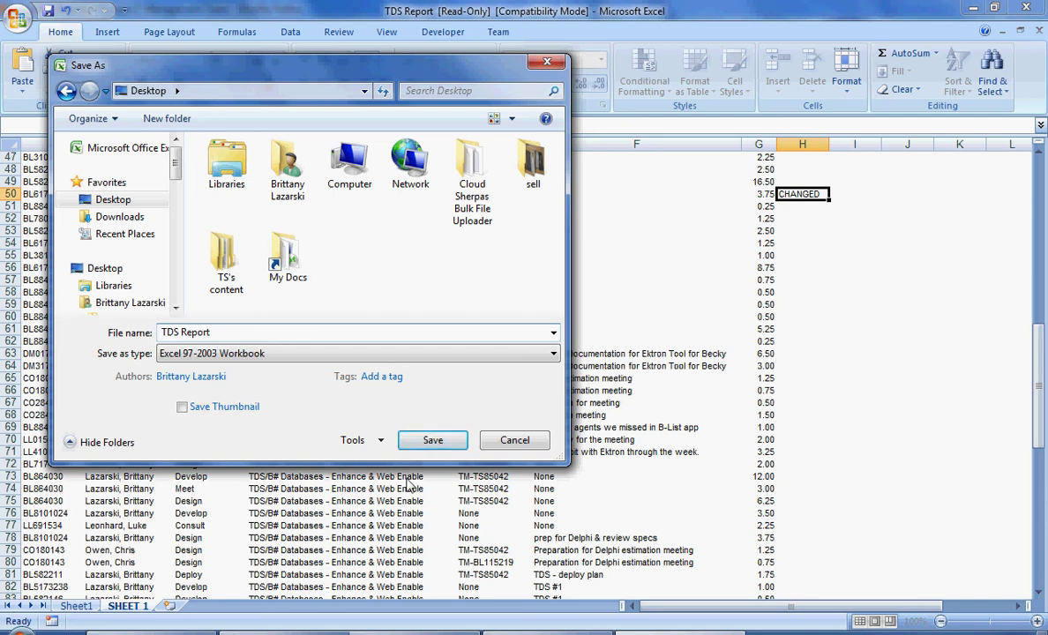
click(453, 443)
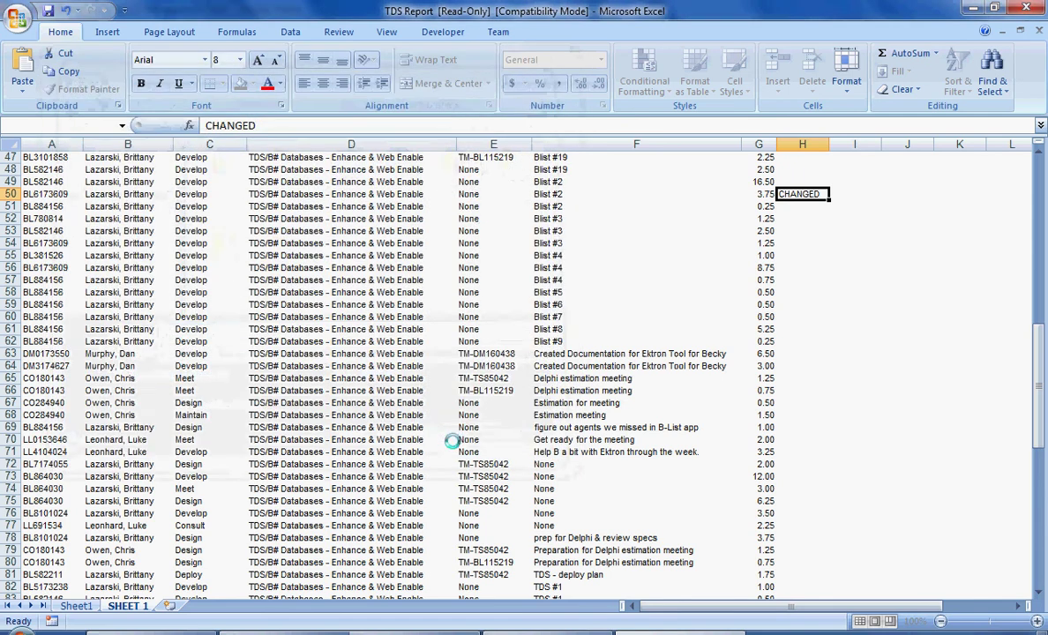
click(1036, 7)
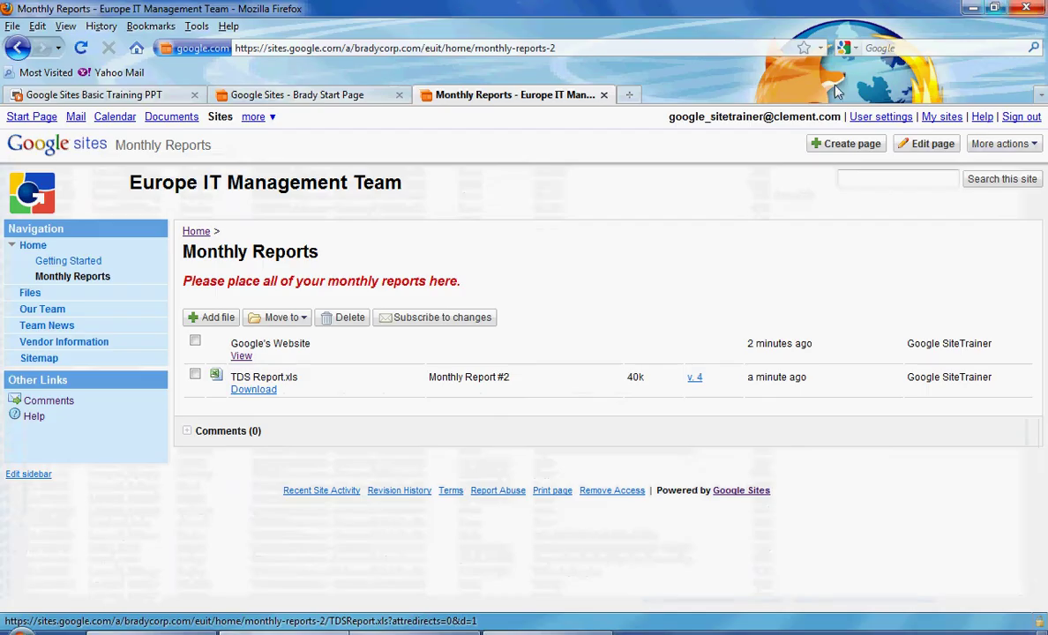
Step: Upload TDS Report from the Desktop to the file cabinet, extending the description "Monthly Report #2" with "- updated by" and the editor's first name
click(222, 323)
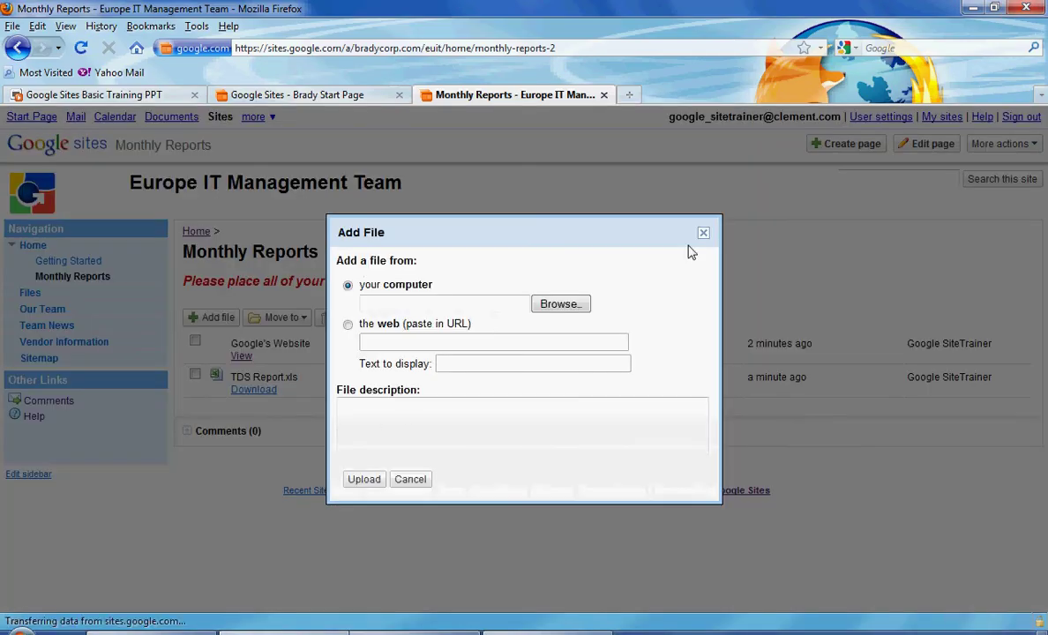
click(564, 304)
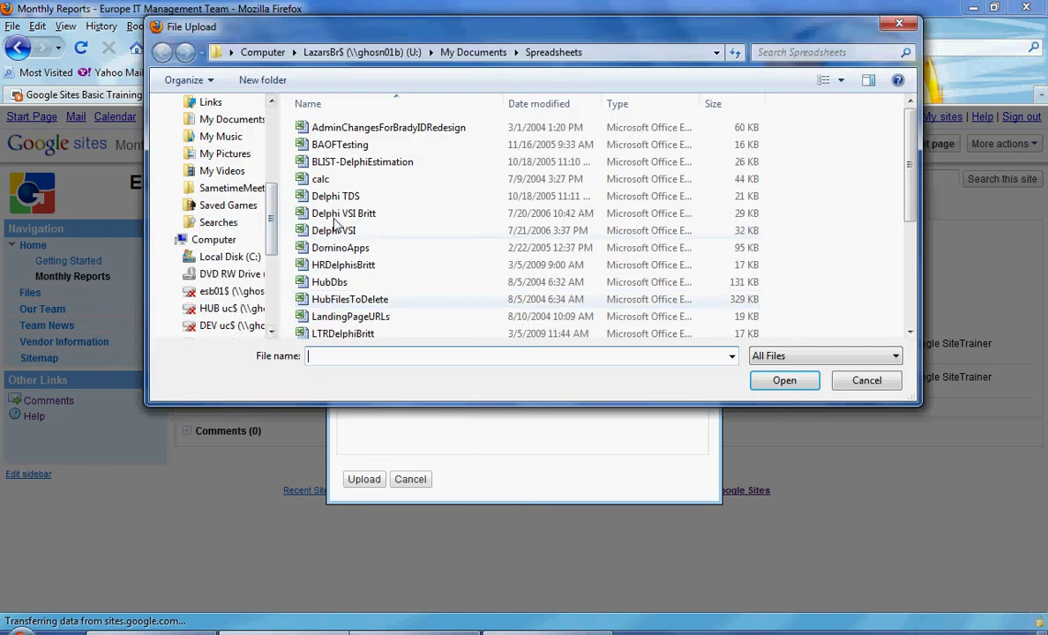
scroll(269, 129, up, 4)
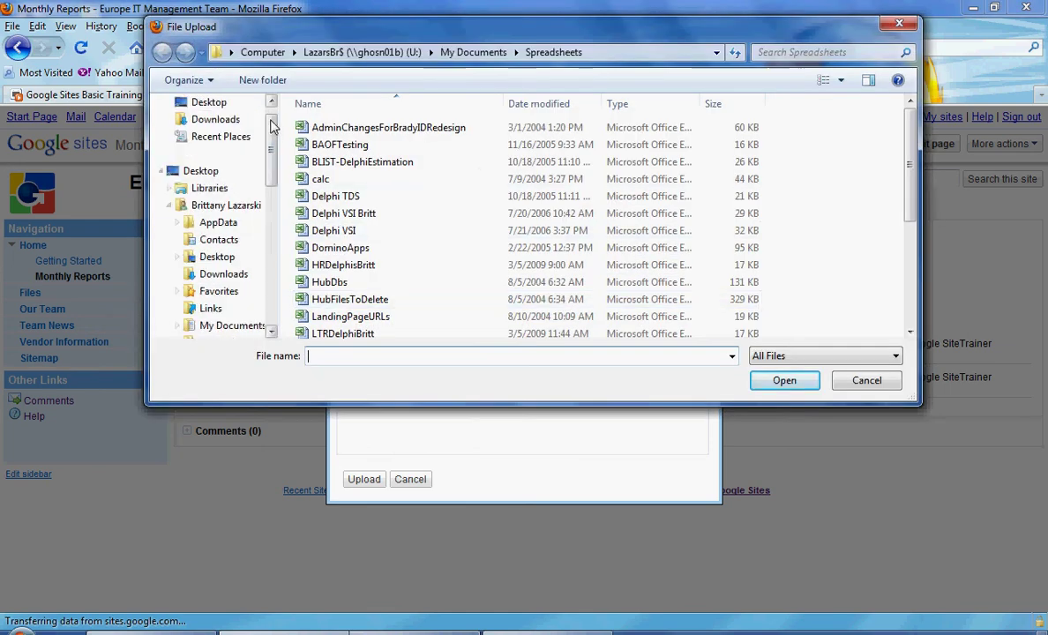
click(222, 110)
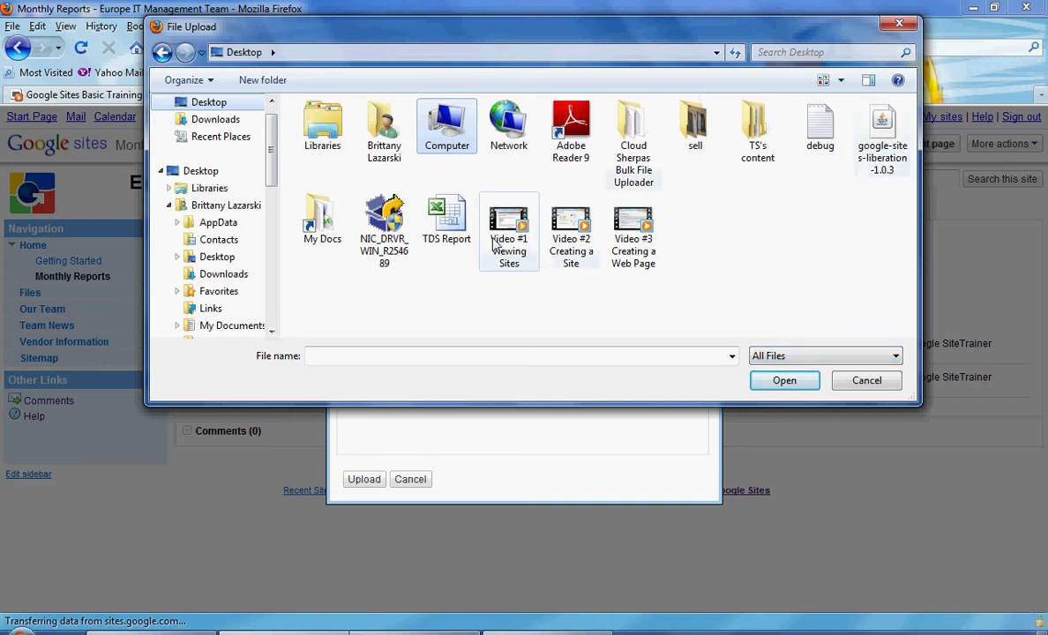
click(432, 213)
click(779, 381)
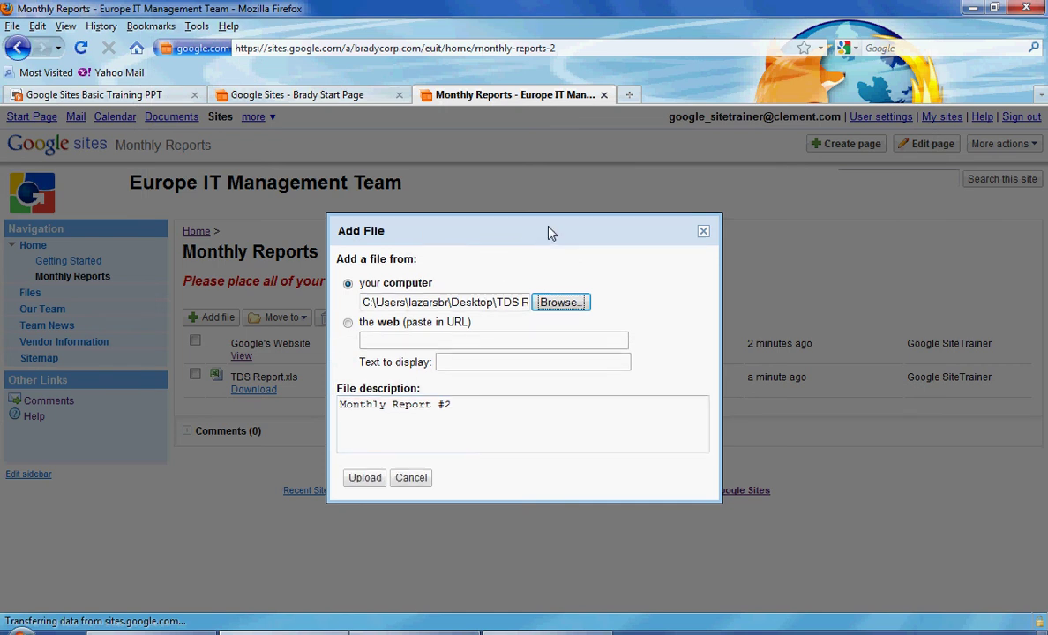
drag(549, 236, 573, 210)
click(364, 379)
click(542, 385)
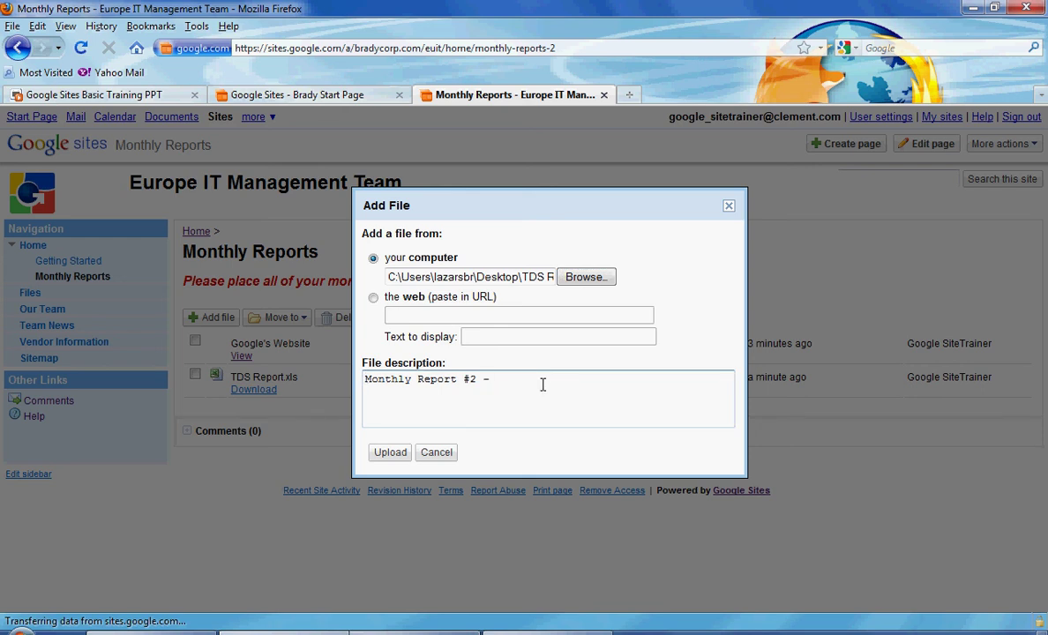
text(by Brittany)
click(389, 455)
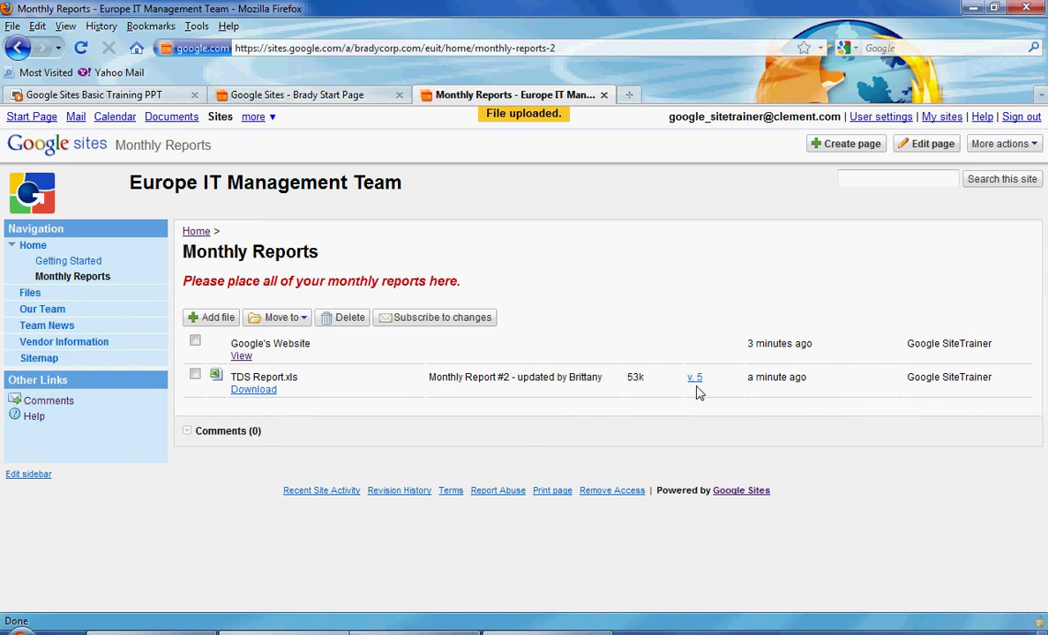
Step: Open the version history of TDS Report.xls and compare Version 4 with Version 5 in Excel
click(696, 379)
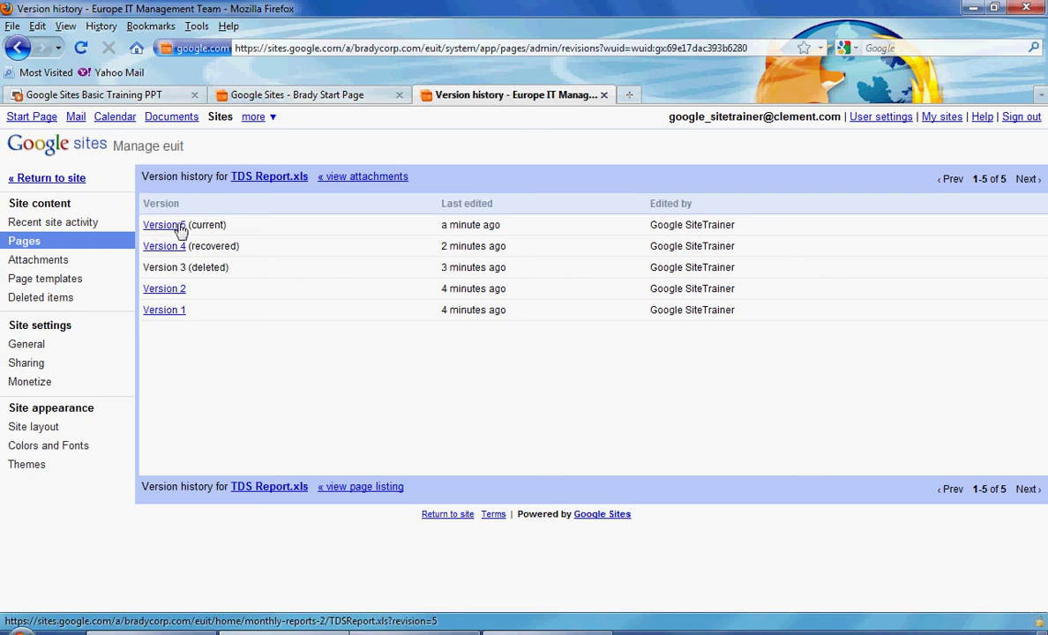
click(180, 248)
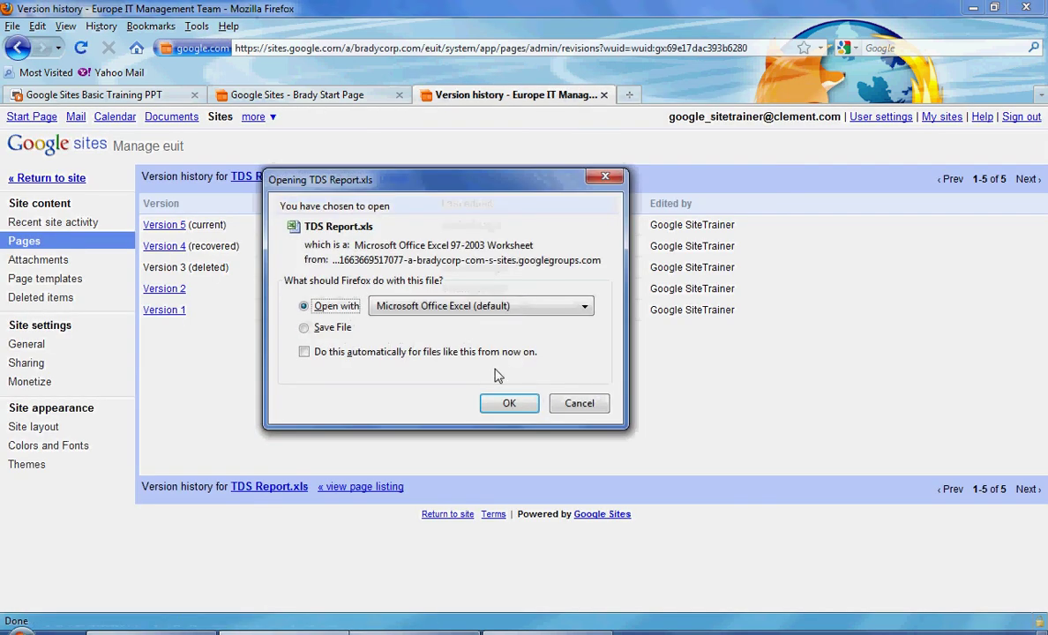
click(504, 405)
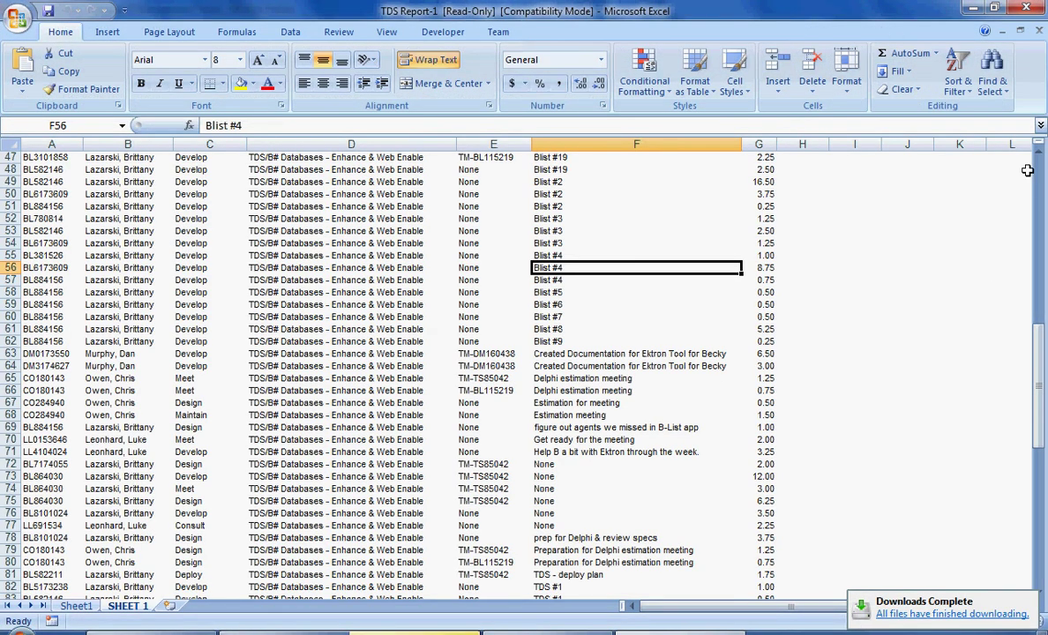
click(1030, 8)
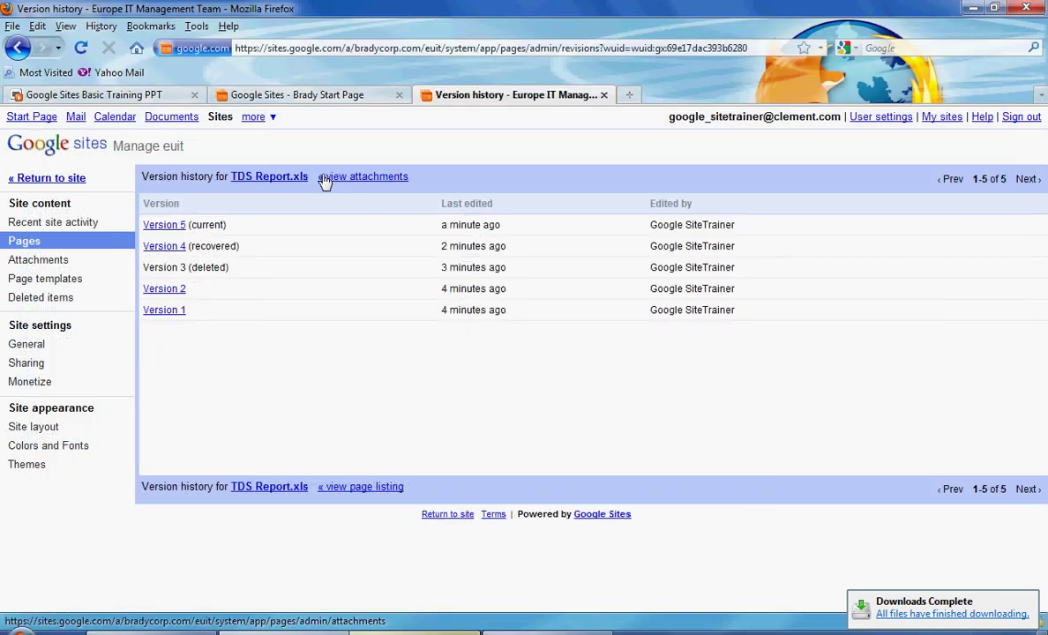
click(173, 228)
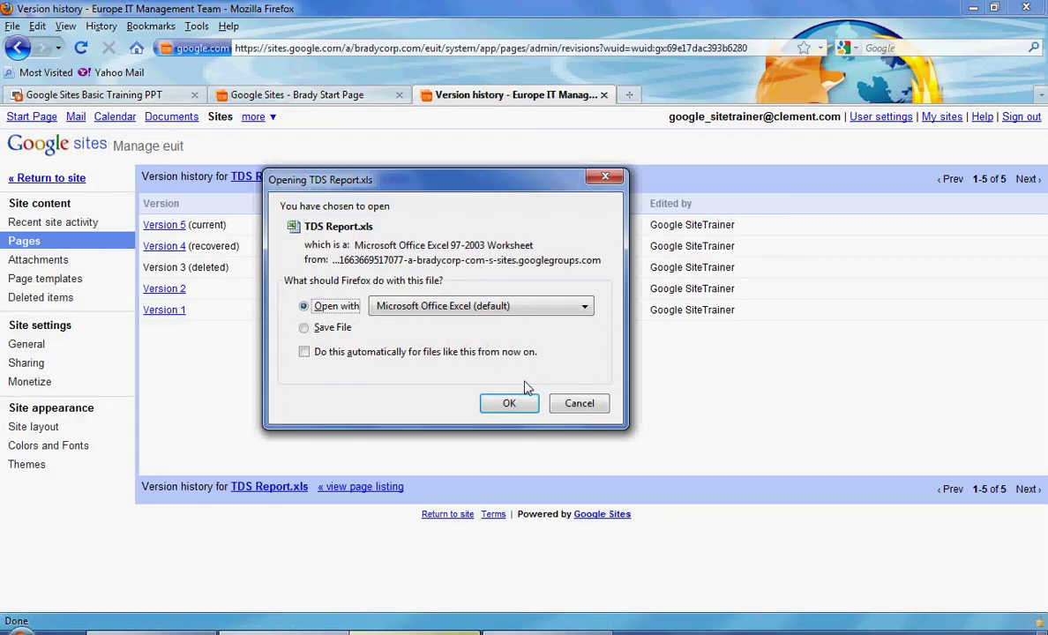
click(511, 403)
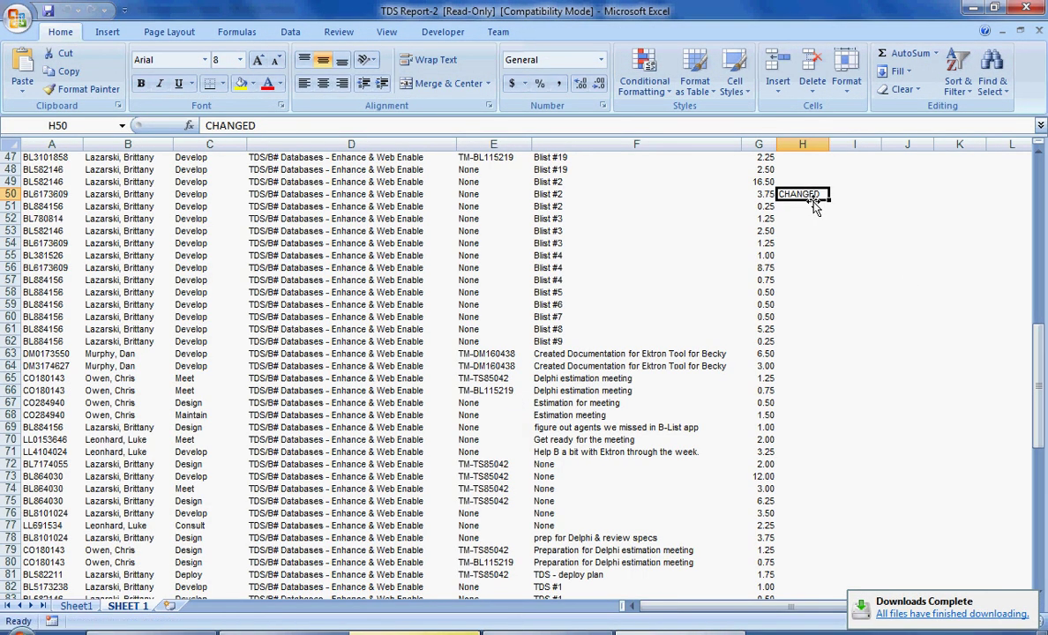
click(972, 8)
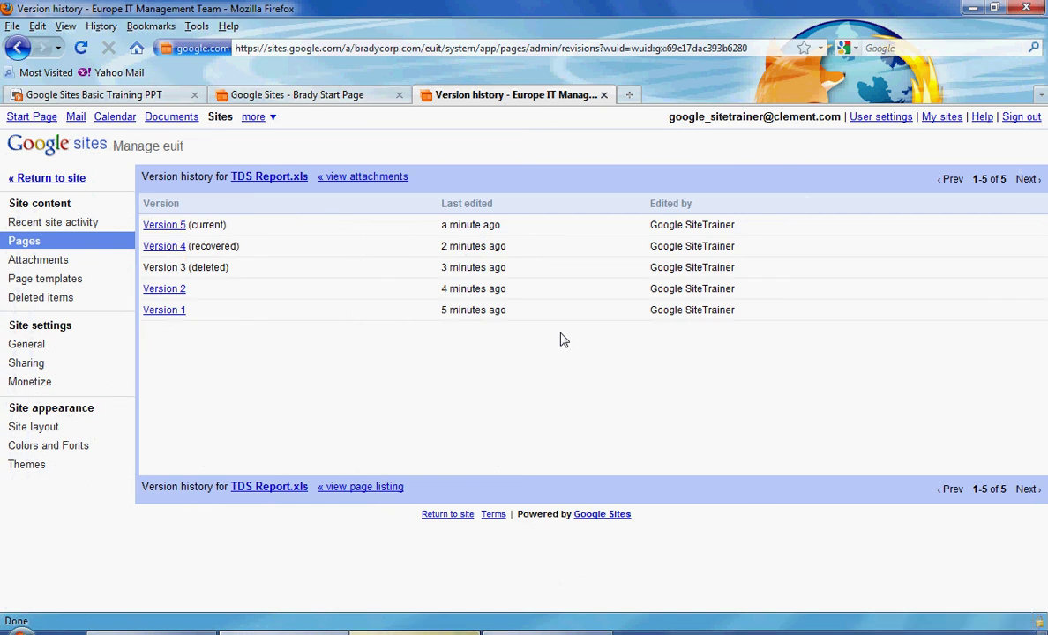
Step: Return to the site's Monthly Reports page and subscribe to its changes
click(49, 179)
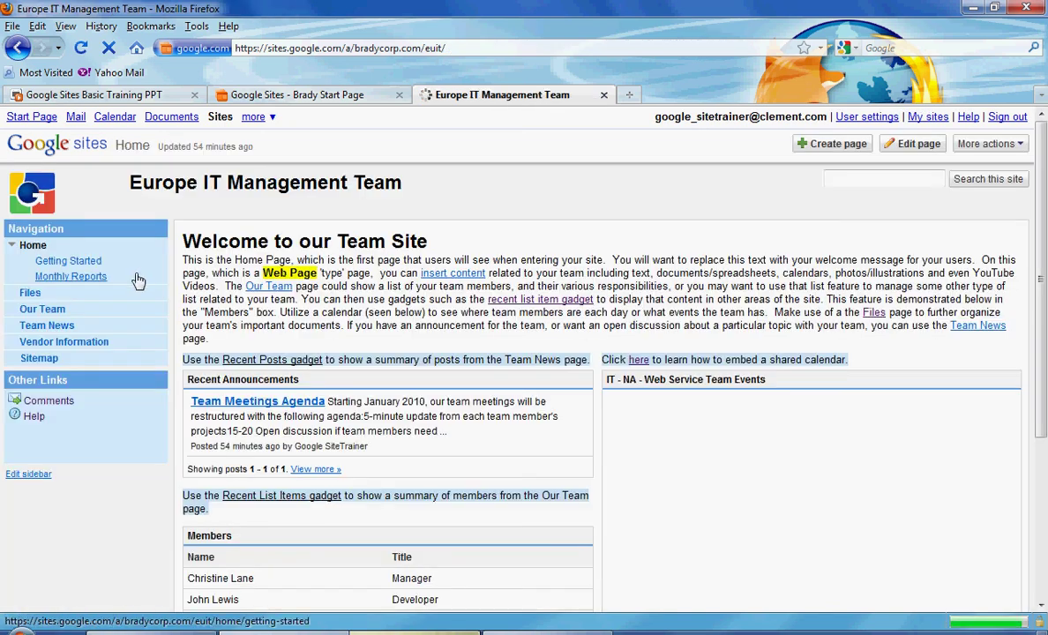
click(94, 276)
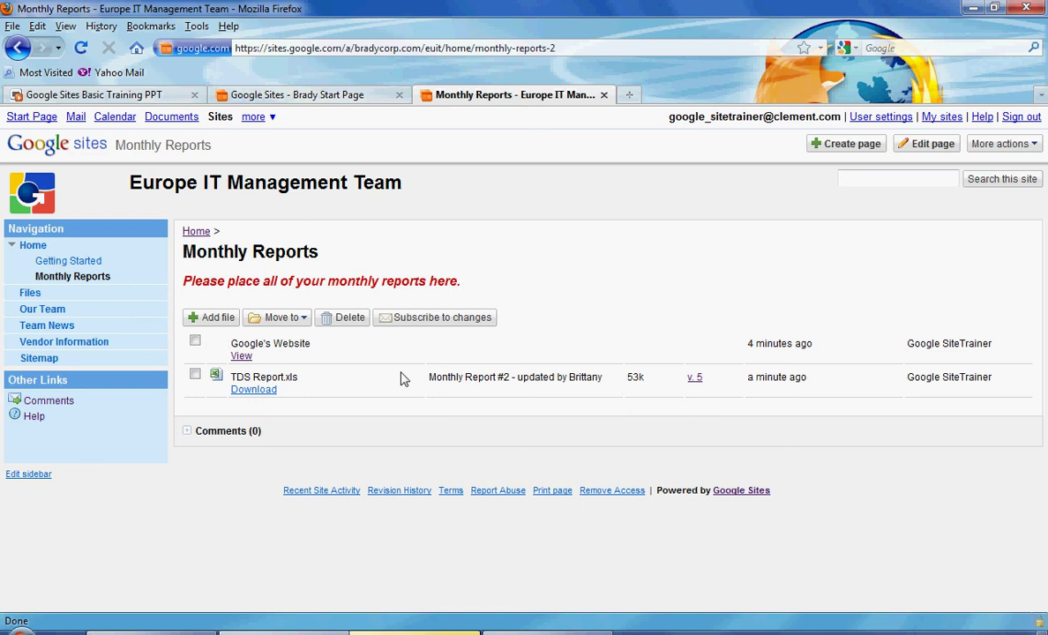
click(456, 323)
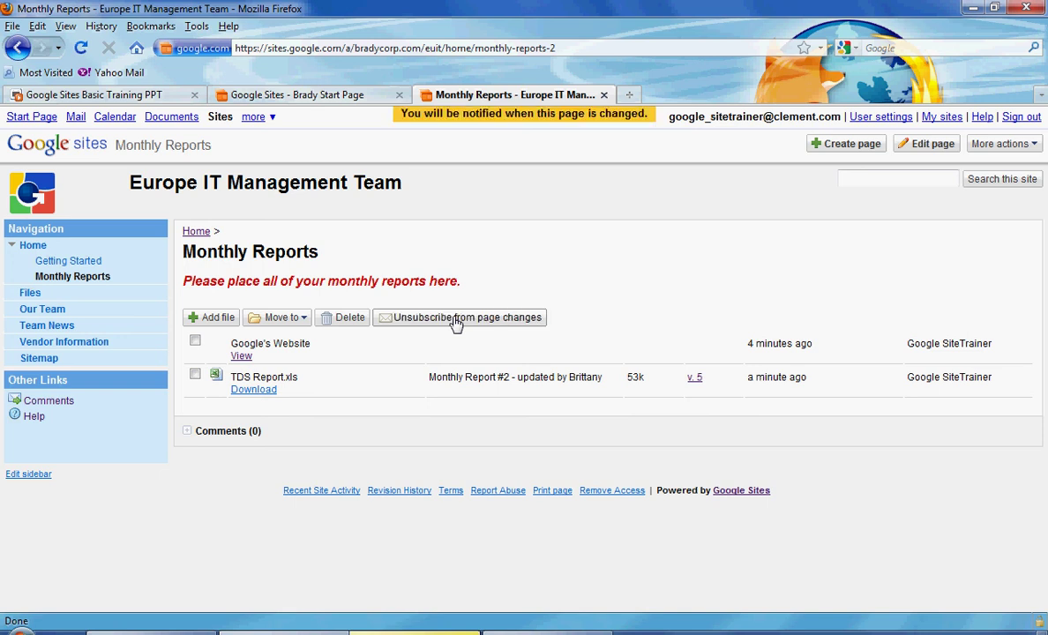